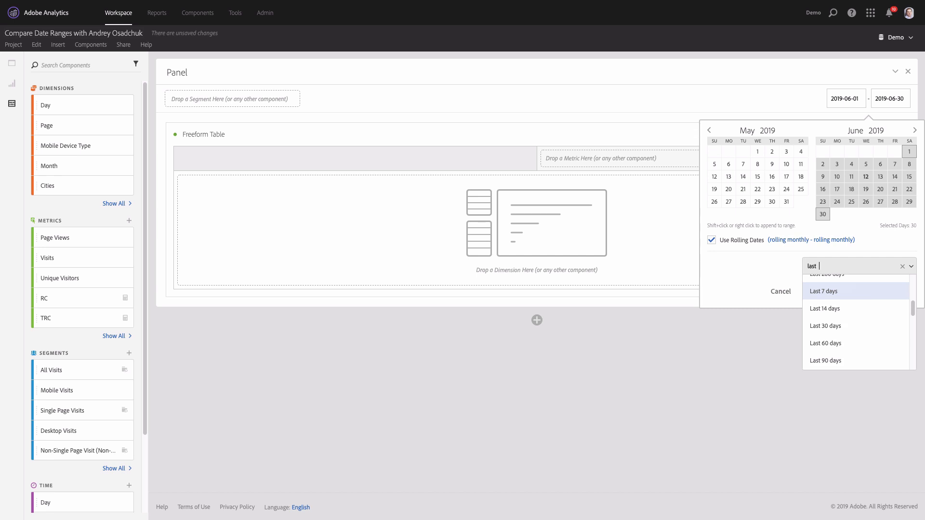
# Set the panel's date range to the Last month preset and apply it.
pyautogui.scroll(2, 830, 306)
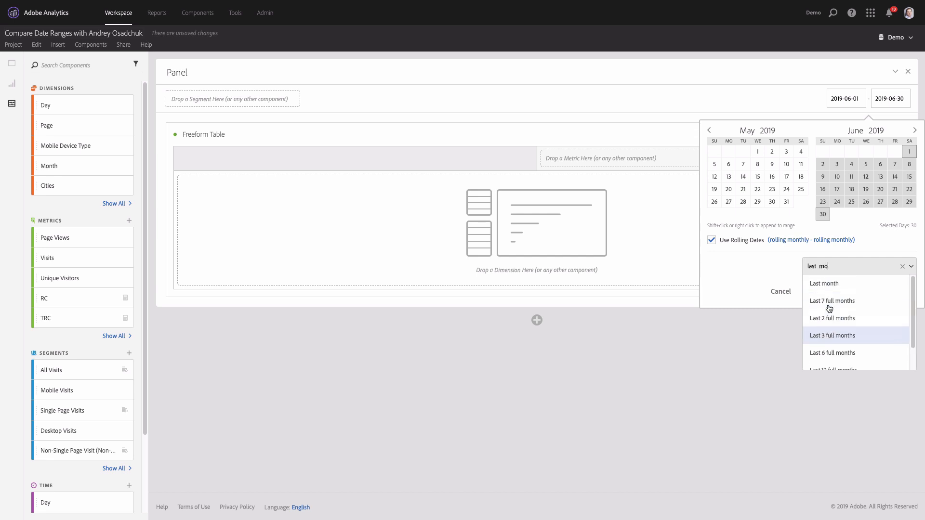
pyautogui.click(835, 285)
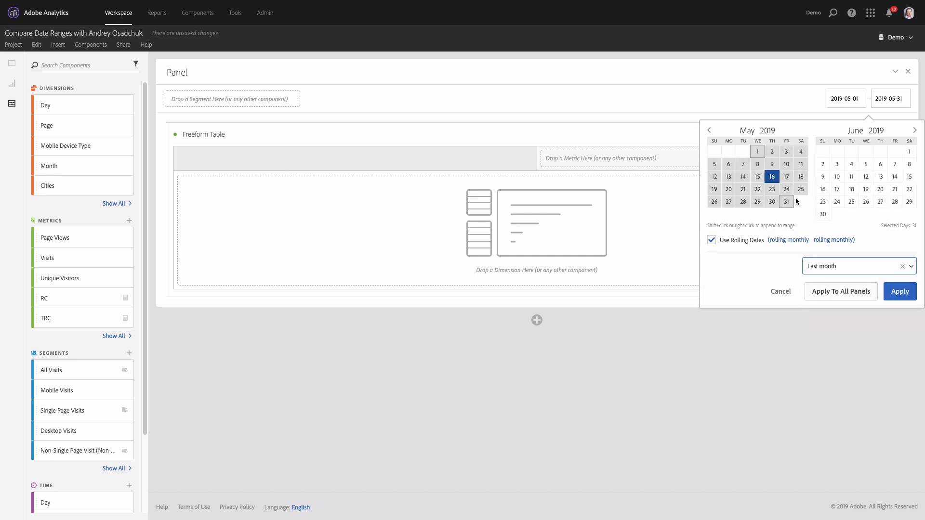
pyautogui.click(900, 291)
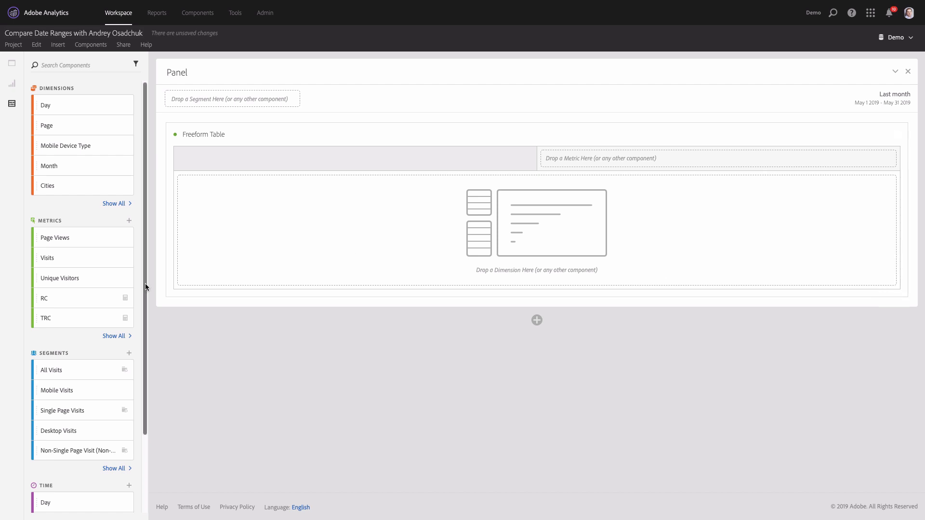
# Build the freeform table with the Mobile Visits segment as its row and Visits as its metric.
pyautogui.moveTo(60, 390); pyautogui.dragTo(310, 189)
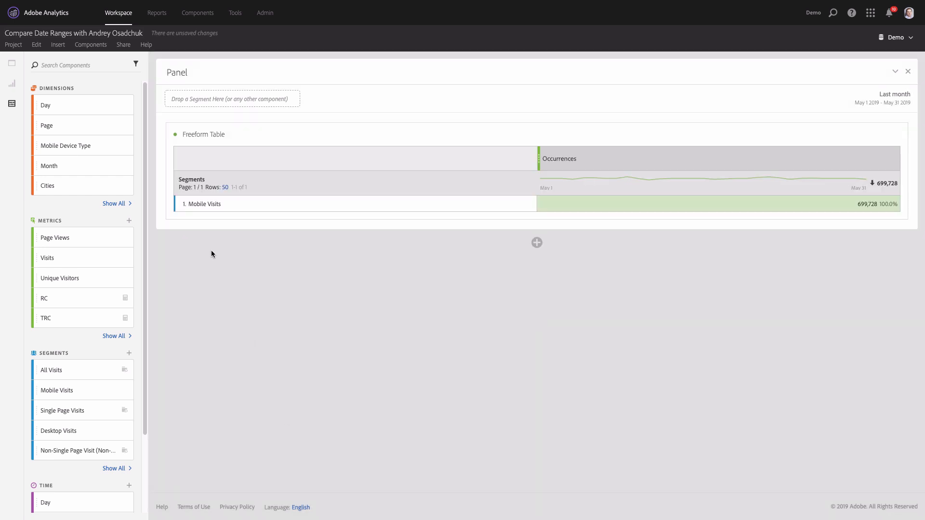
pyautogui.moveTo(81, 262); pyautogui.dragTo(639, 158)
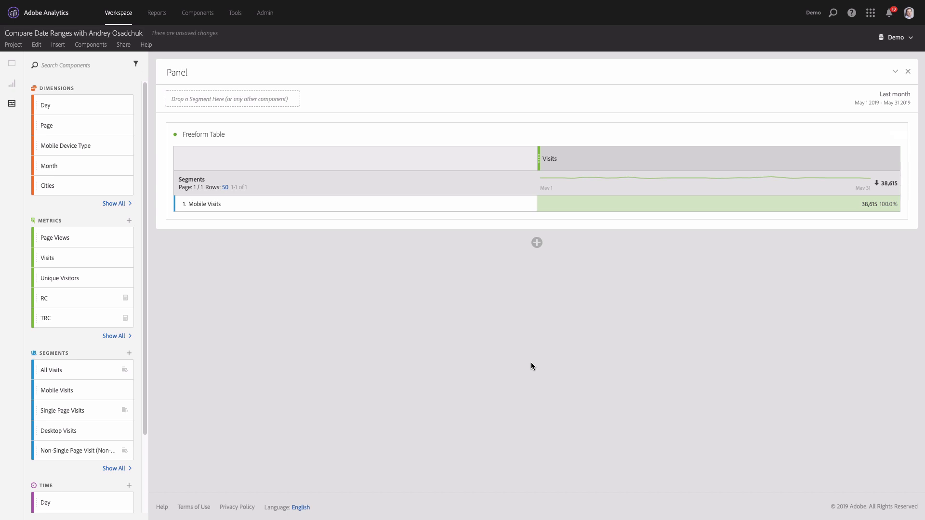
# Add a time period column to the table's Visits metric using Prior month to this date range.
pyautogui.rightClick(590, 161)
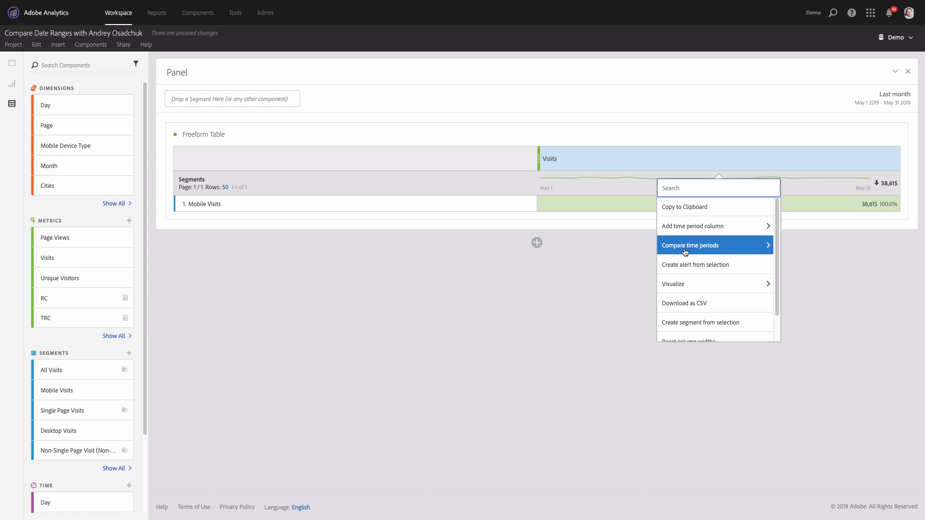
pyautogui.click(744, 231)
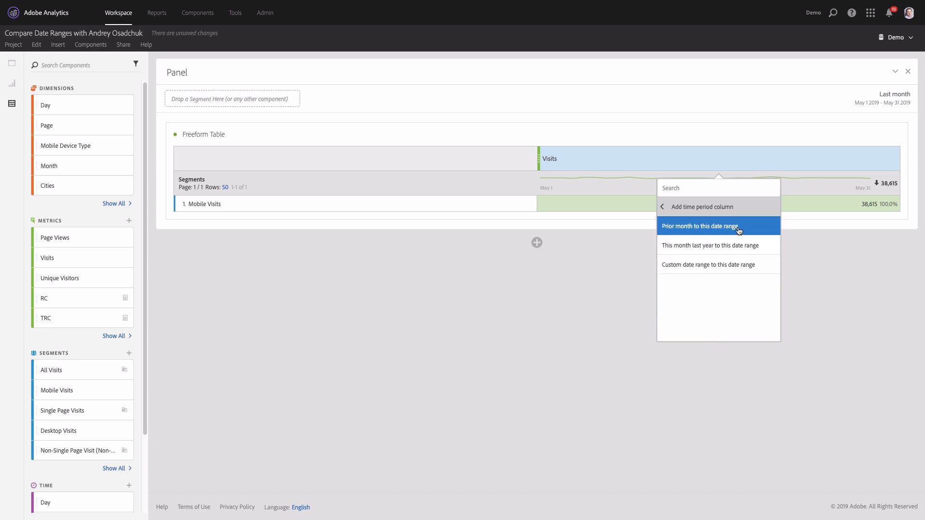
pyautogui.click(681, 235)
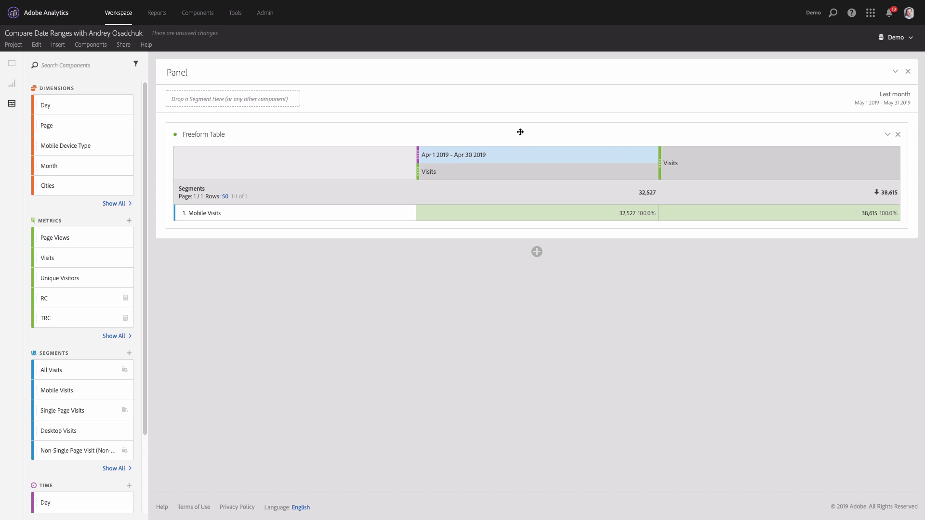
# Duplicate the freeform table and remove the Apr 1 2019 - Apr 30 2019 time period from the copy.
pyautogui.rightClick(550, 132)
pyautogui.click(536, 185)
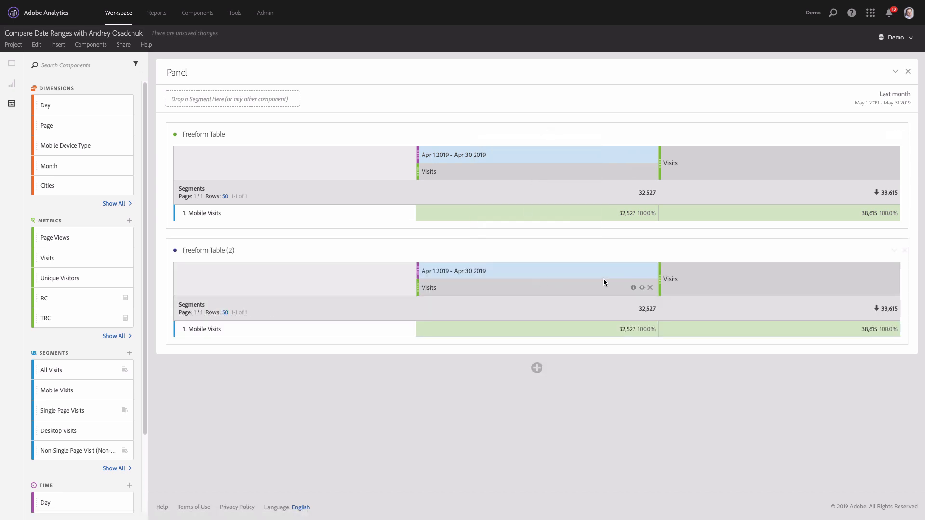
pyautogui.click(651, 272)
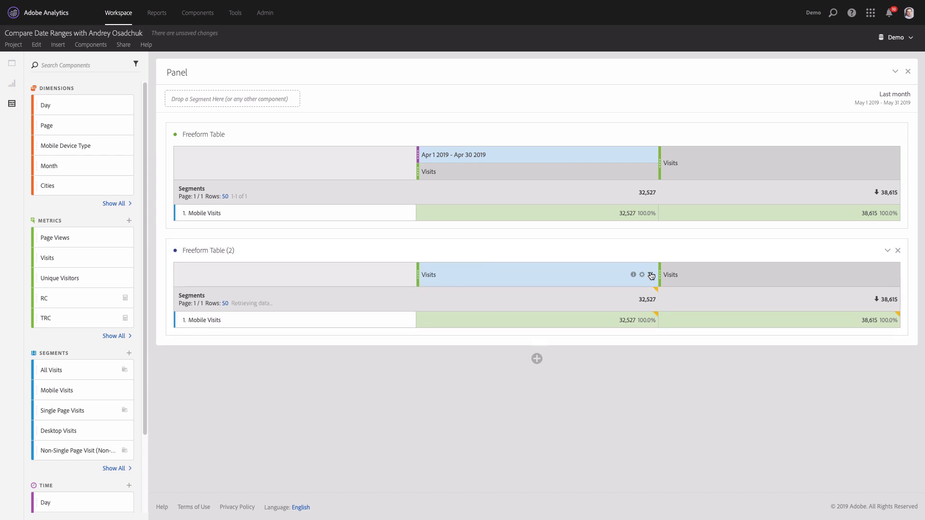
# Compare time periods on the duplicated table's Visits column using Prior month to this date range.
pyautogui.rightClick(655, 272)
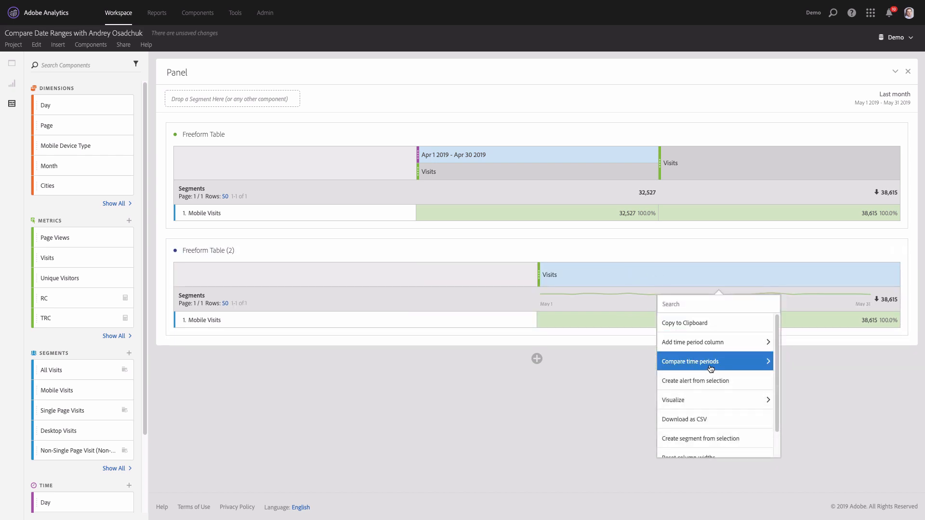
pyautogui.click(712, 368)
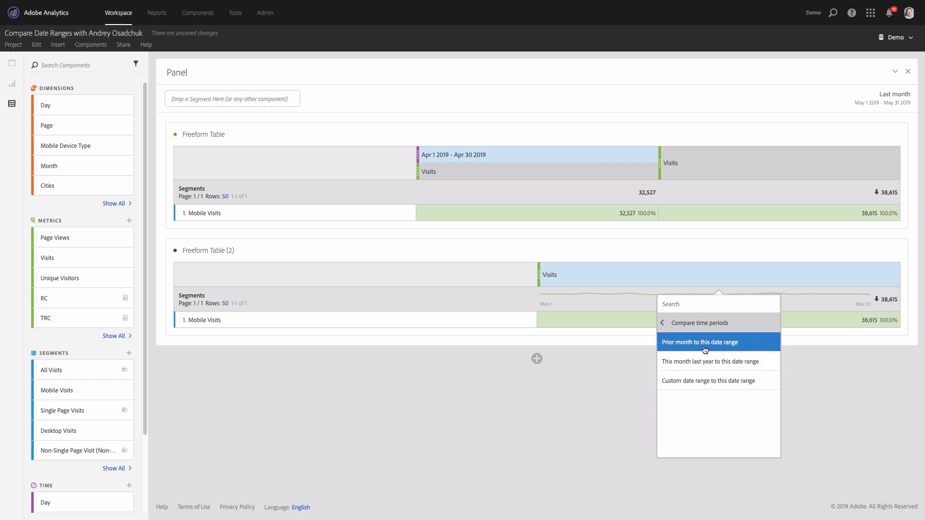
pyautogui.click(718, 347)
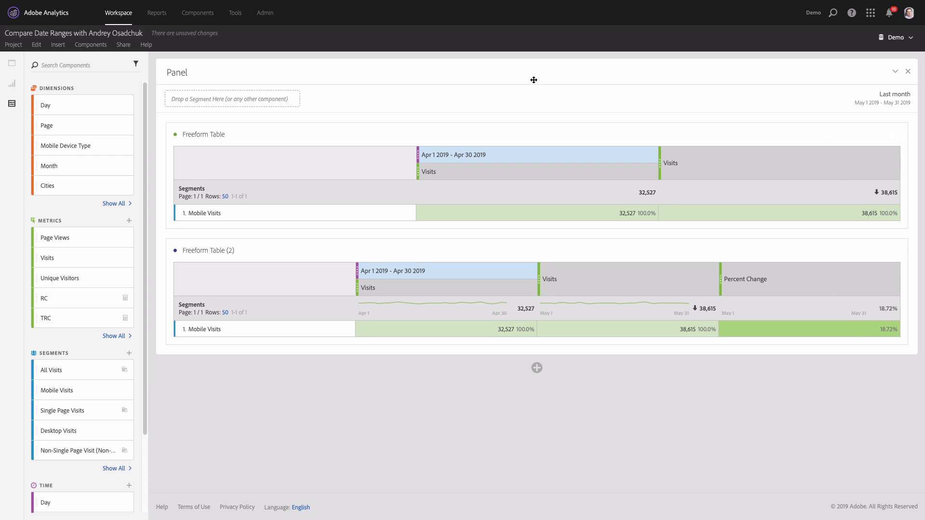
# Examine the custom date range options for a time period column on the first table's Visits metric and cancel without applying.
pyautogui.rightClick(781, 161)
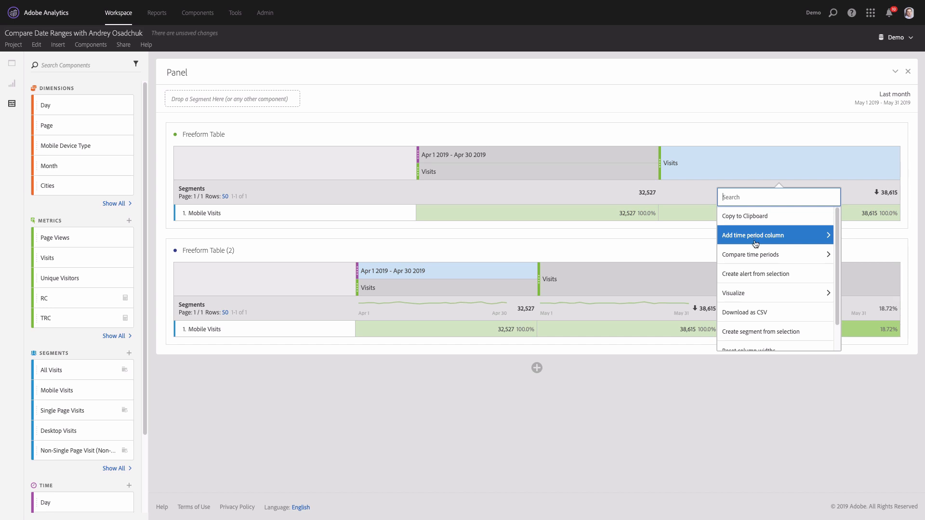
pyautogui.click(781, 240)
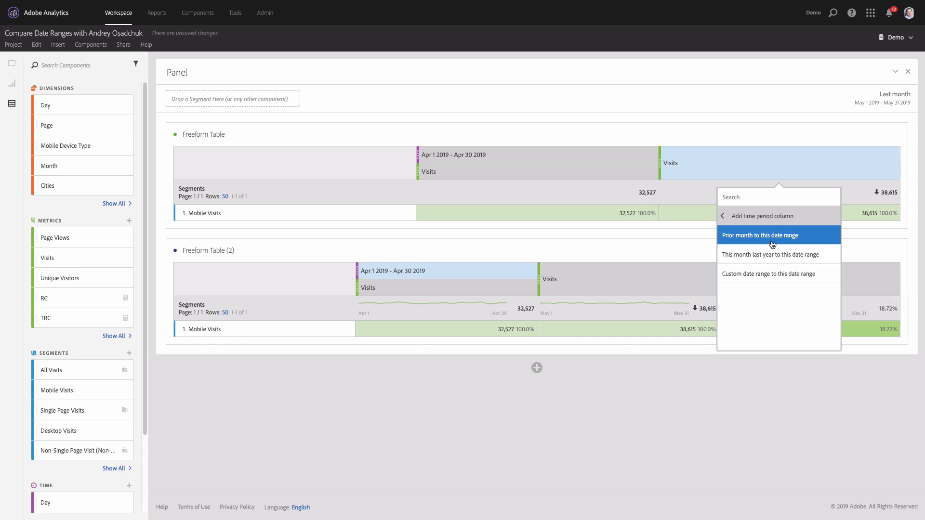
pyautogui.click(776, 276)
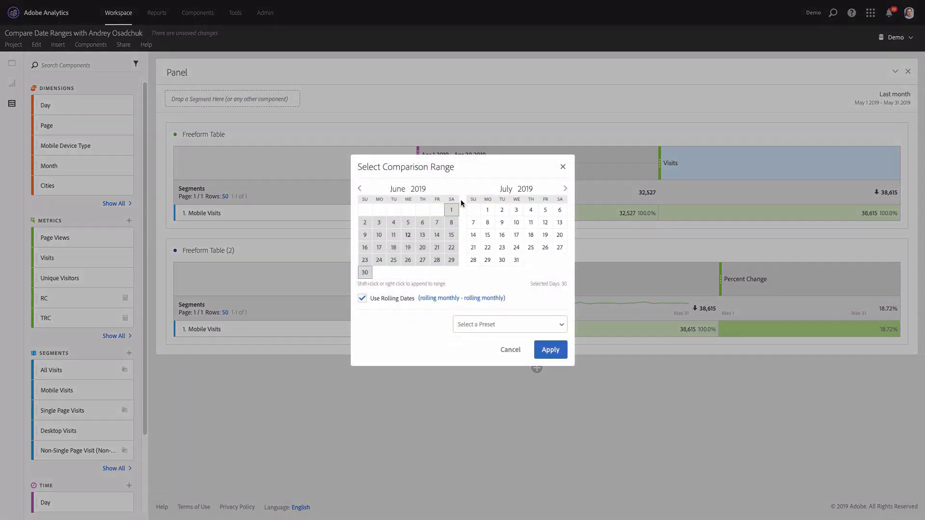
pyautogui.click(511, 351)
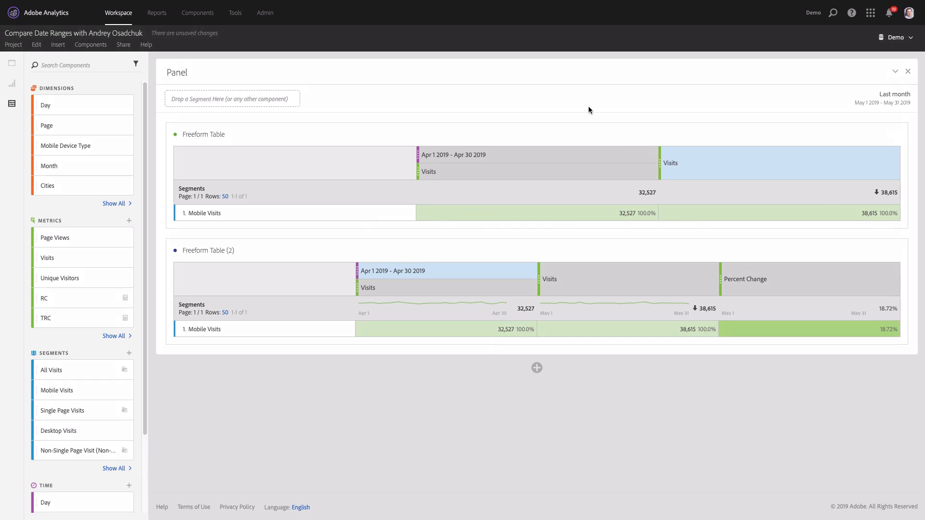
# Add a Freeform panel above the existing panel and set its date range to Last Week.
pyautogui.click(11, 66)
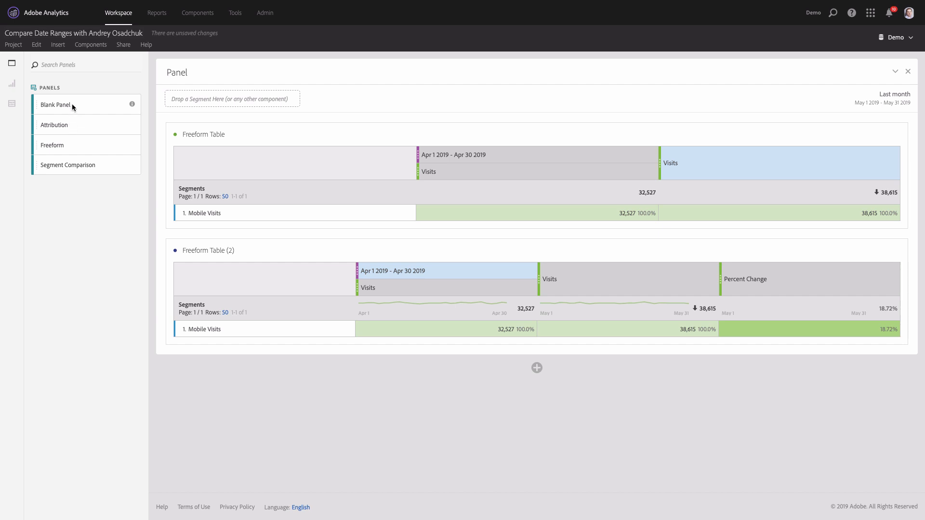
pyautogui.moveTo(70, 142); pyautogui.dragTo(335, 135)
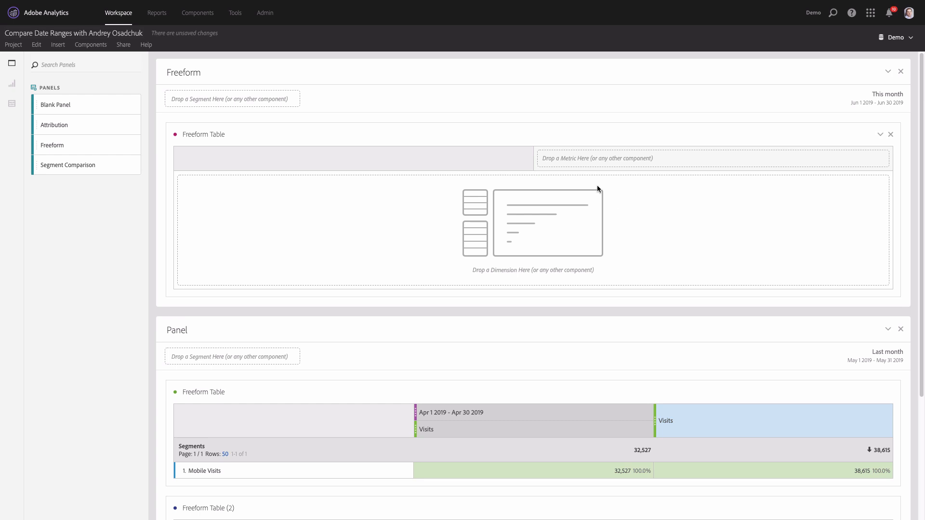
pyautogui.click(899, 103)
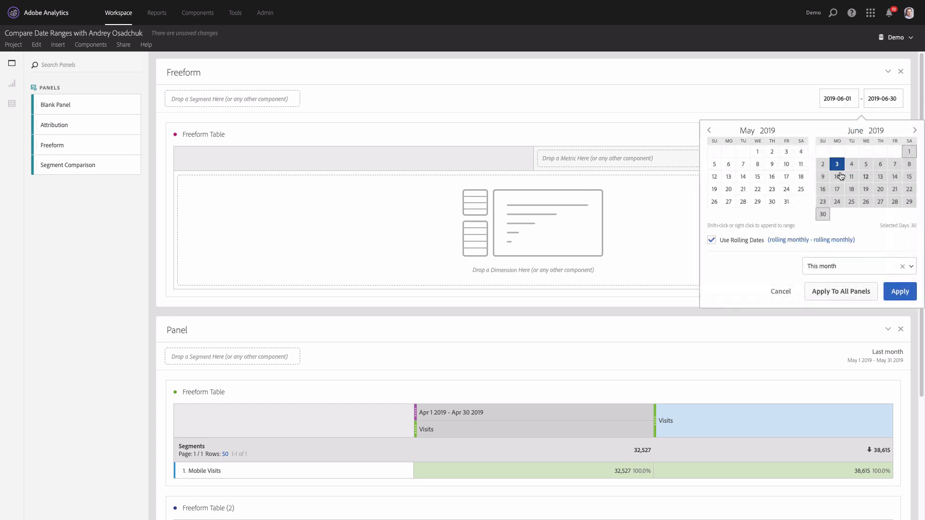
pyautogui.click(843, 267)
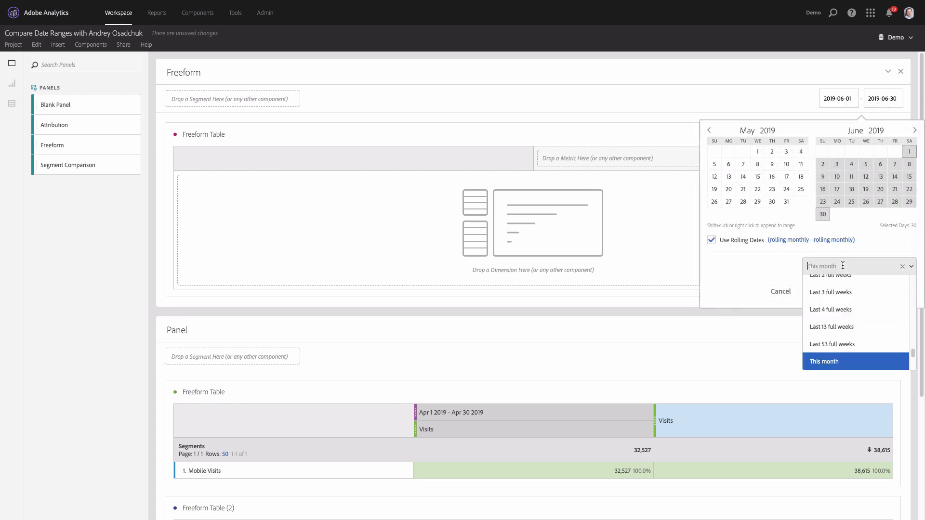
pyautogui.write('last')
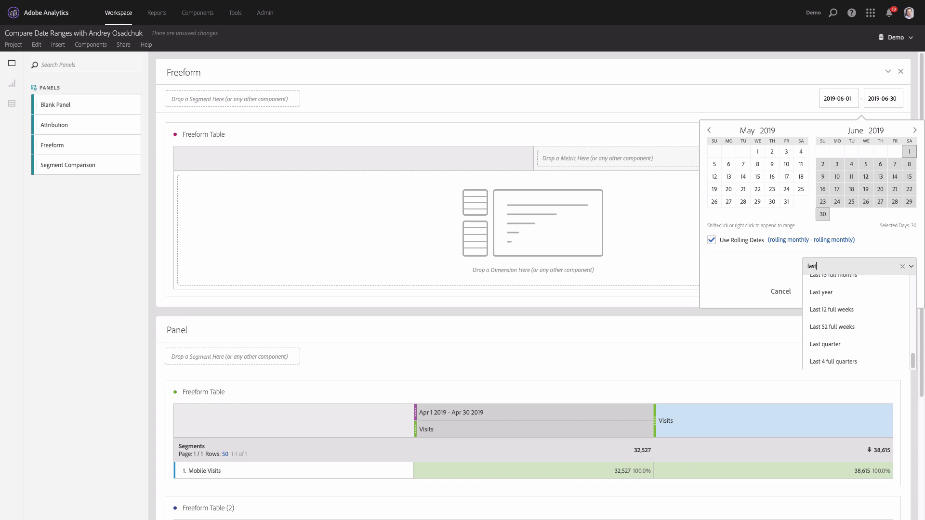
pyautogui.write(' wee')
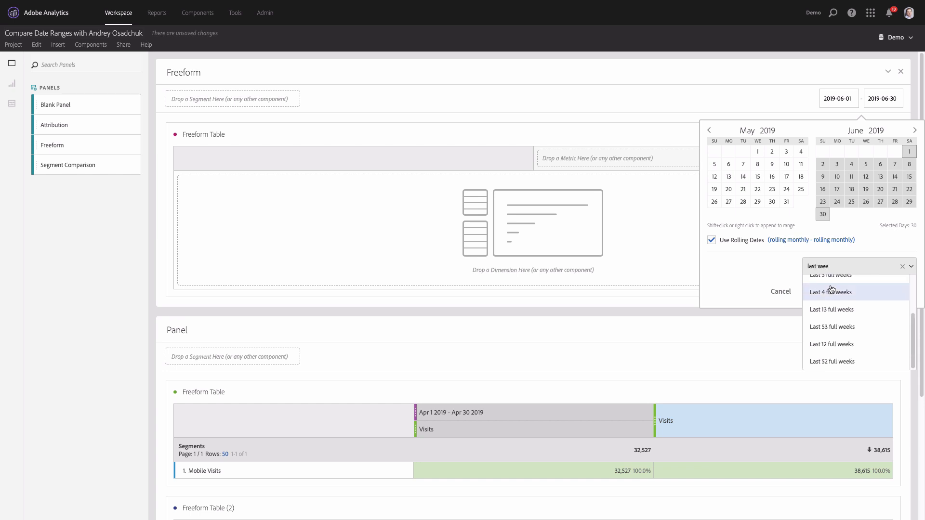
pyautogui.click(848, 301)
pyautogui.click(894, 292)
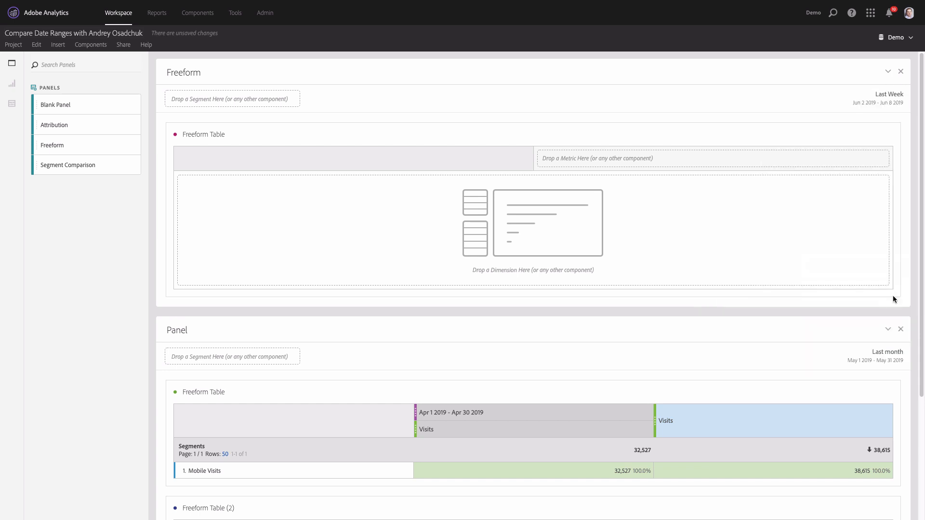
# Fill the Freeform panel's table with the Mobile Visits segment as its row and Visits as its metric.
pyautogui.click(12, 103)
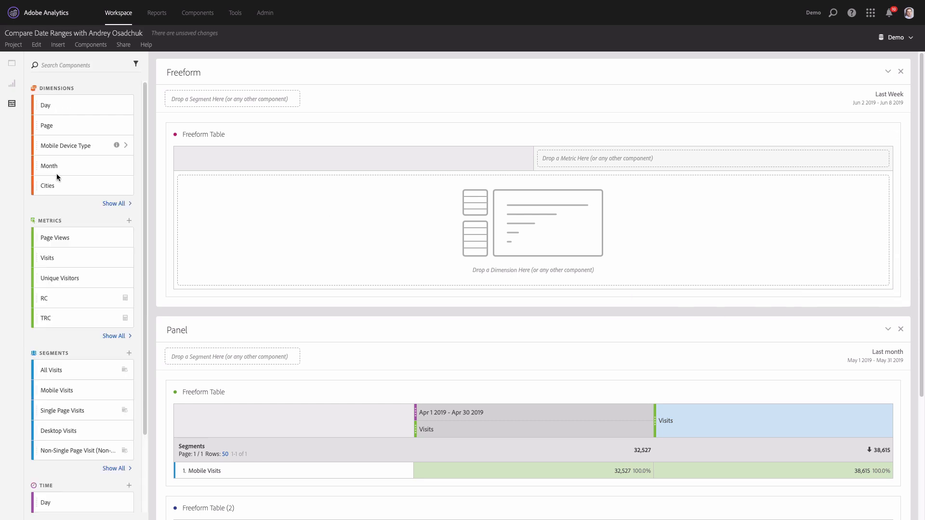
pyautogui.moveTo(74, 259); pyautogui.dragTo(58, 316)
pyautogui.moveTo(68, 390); pyautogui.dragTo(244, 272)
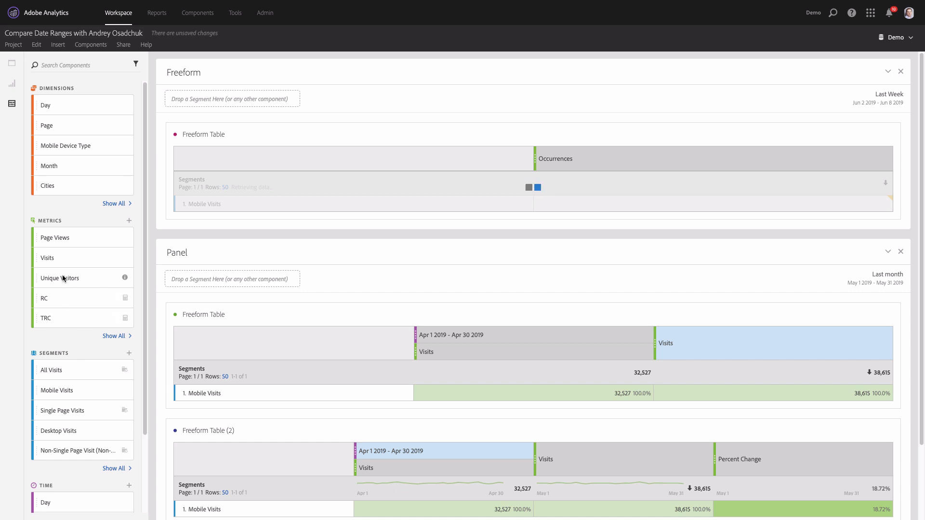
pyautogui.moveTo(67, 258); pyautogui.dragTo(641, 159)
# Examine the time period options offered for the Visits column in the Last Week panel and in the Last month panel.
pyautogui.rightClick(641, 162)
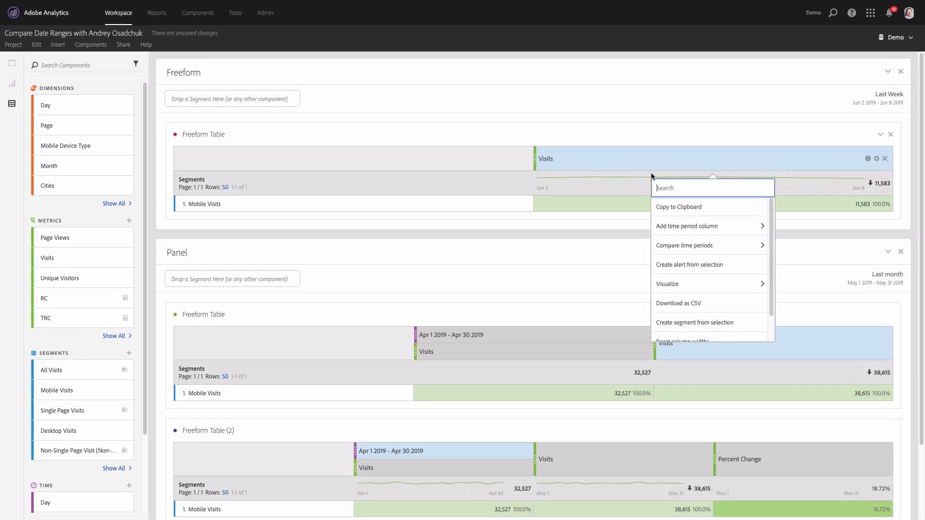
pyautogui.click(706, 229)
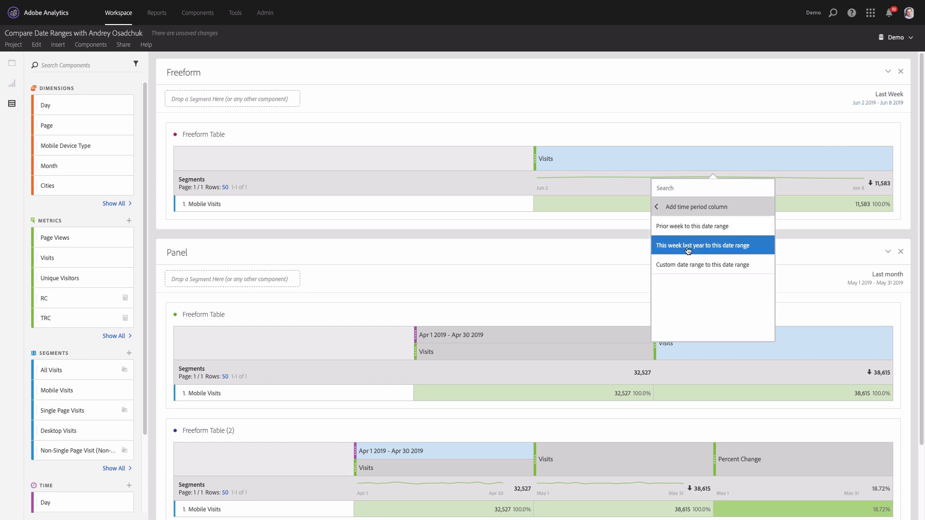
pyautogui.click(796, 302)
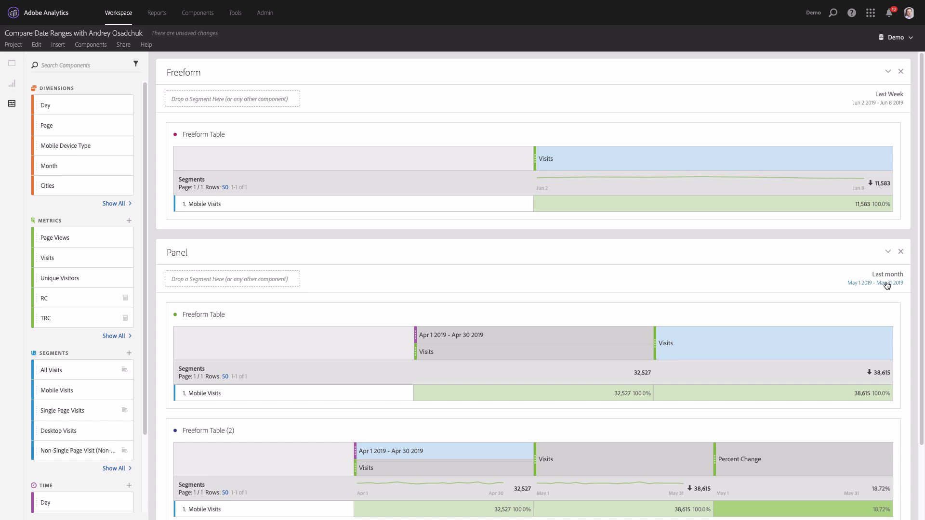
pyautogui.rightClick(731, 345)
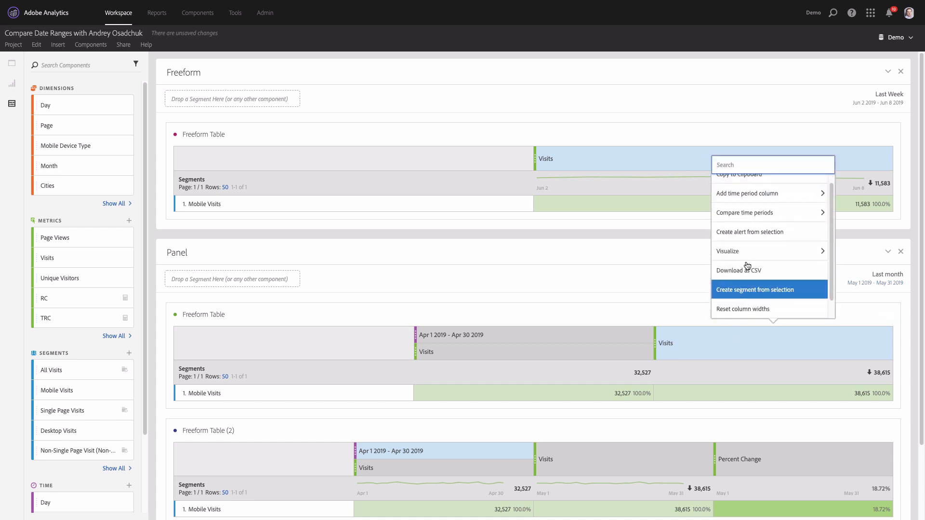
pyautogui.click(754, 213)
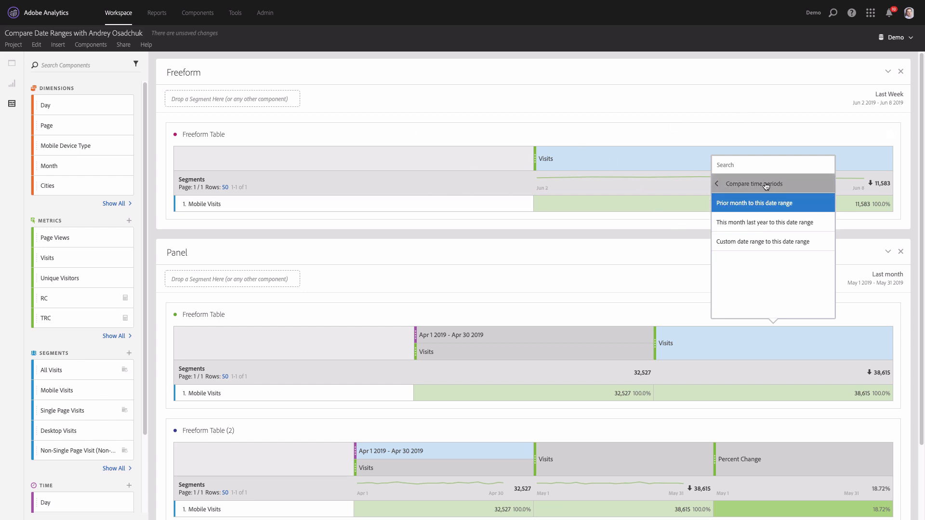
pyautogui.click(629, 89)
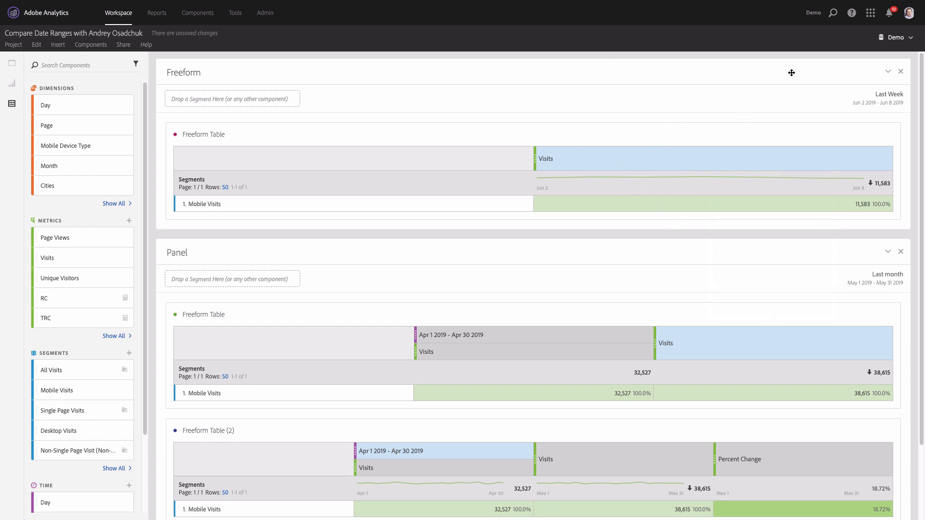
# Delete the Freeform panel that uses the Last Week date range.
pyautogui.click(900, 71)
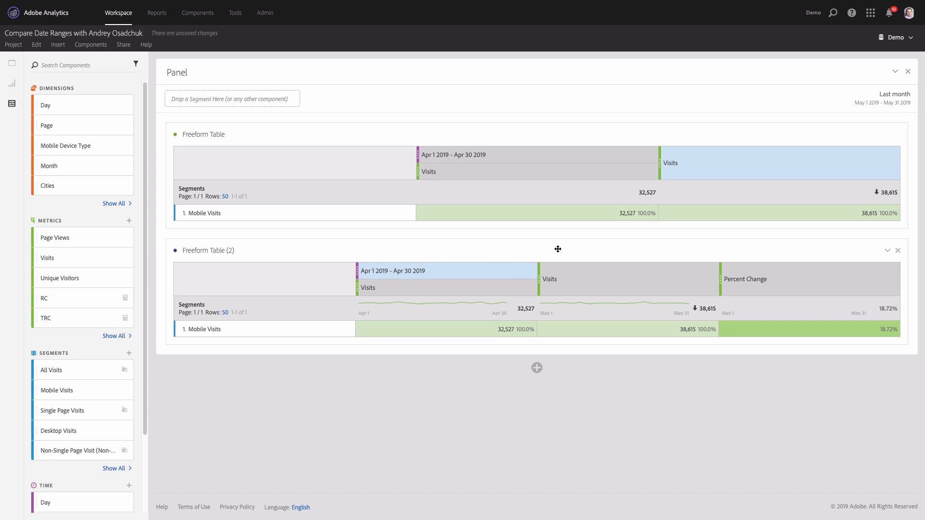
pyautogui.rightClick(645, 282)
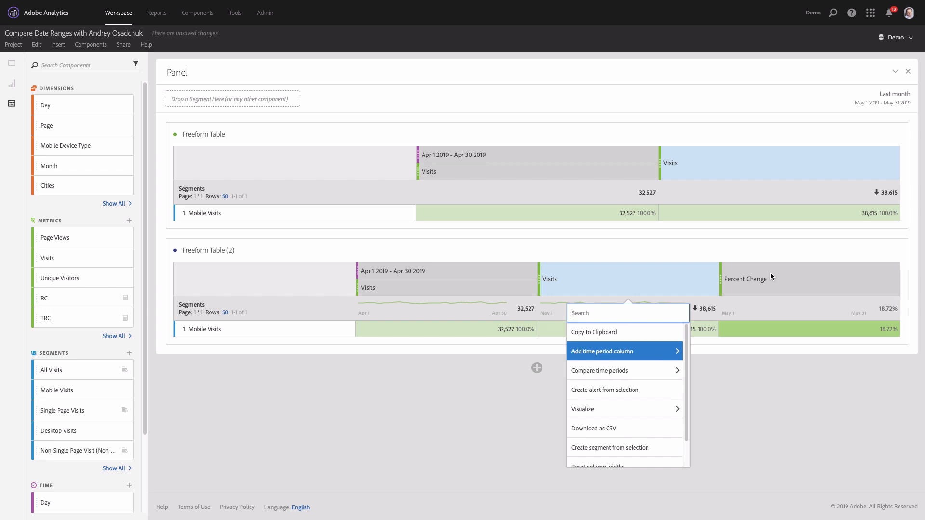
pyautogui.click(874, 121)
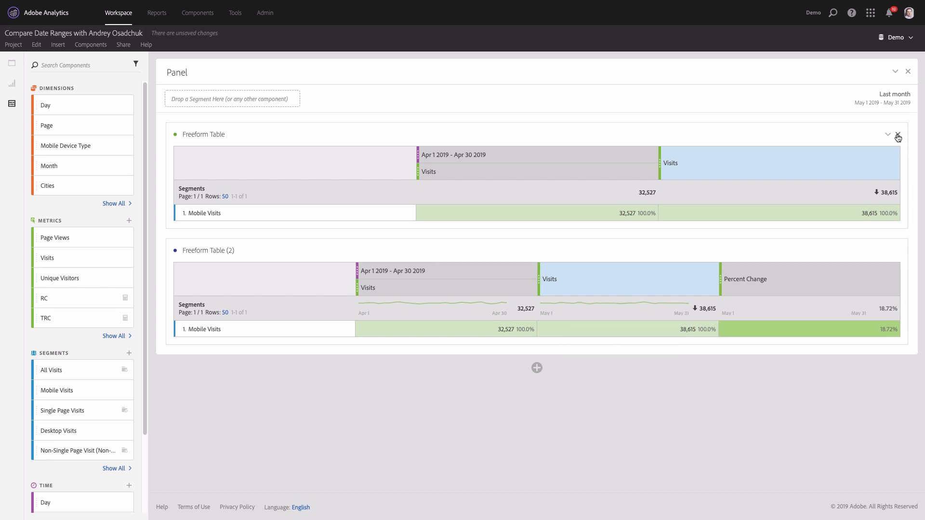
# Delete the first Freeform Table, the one without a Percent Change column, from the Last month panel.
pyautogui.click(899, 134)
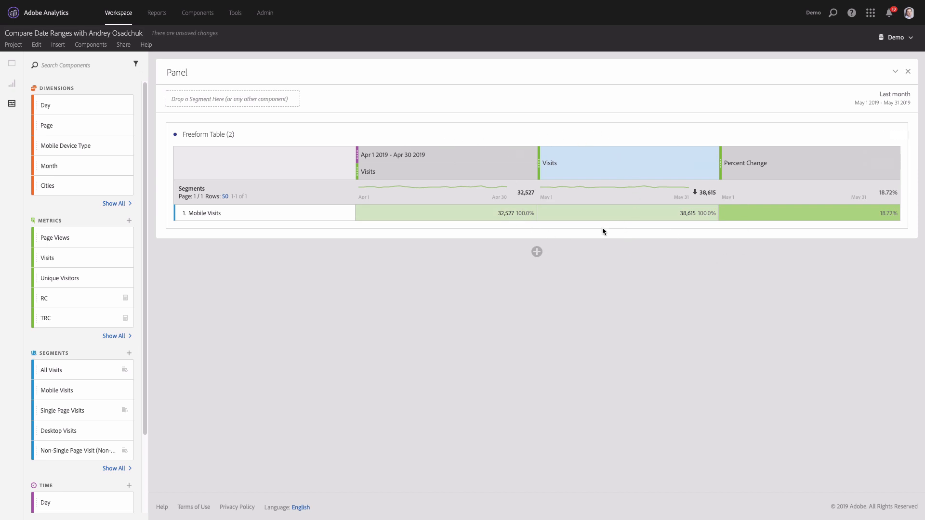
# Try changing the panel's date range from Last month to Last Week.
pyautogui.click(891, 107)
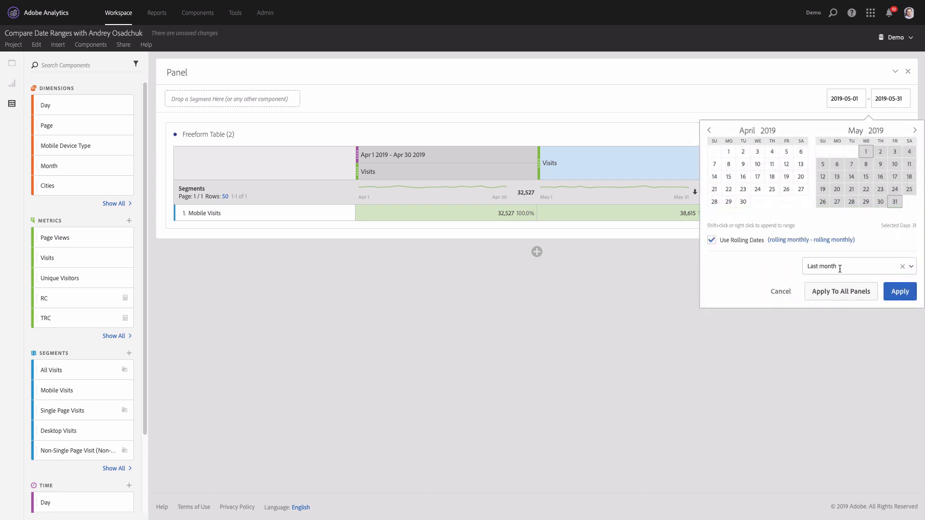
pyautogui.click(840, 268)
pyautogui.write('last')
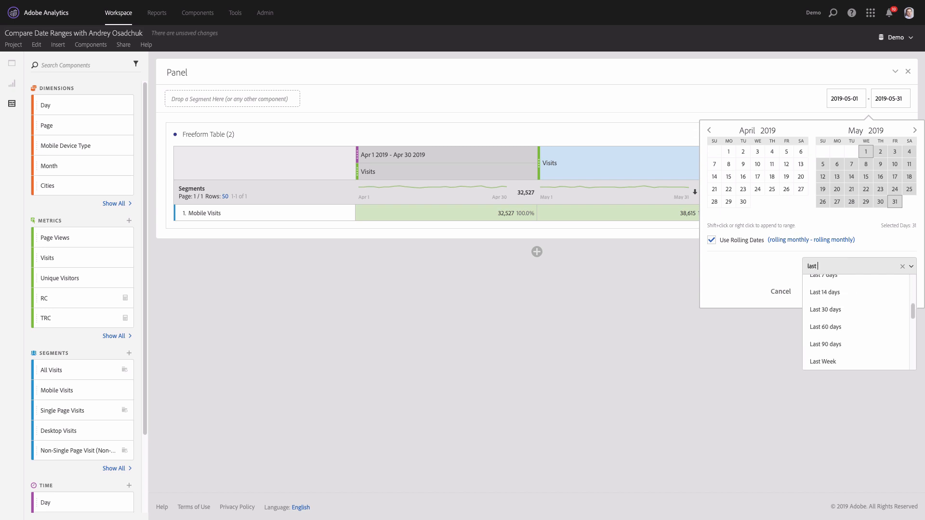
pyautogui.write(' week')
pyautogui.scroll(5, 867, 289)
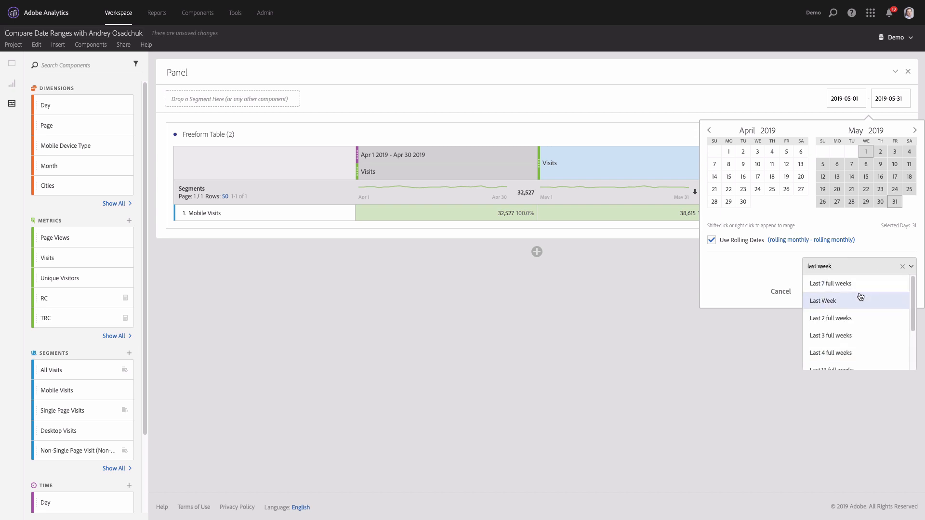
pyautogui.click(860, 298)
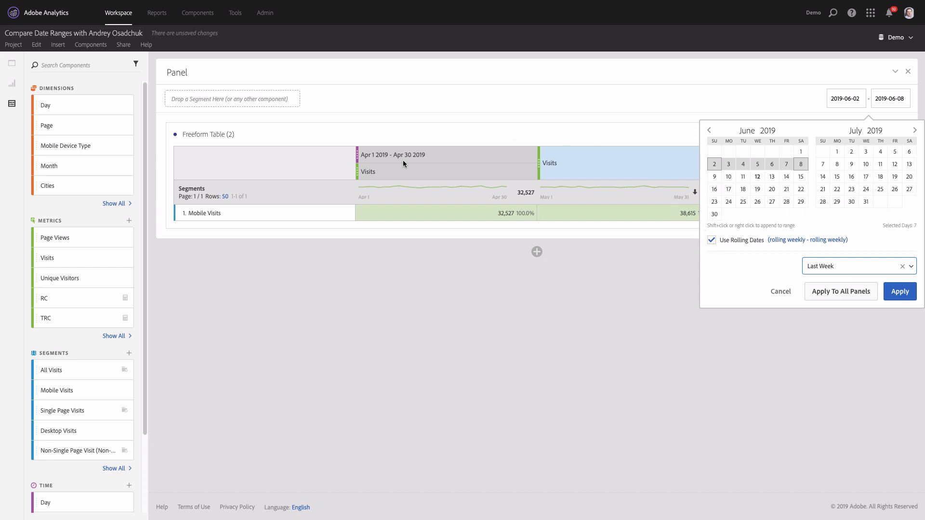
pyautogui.click(901, 299)
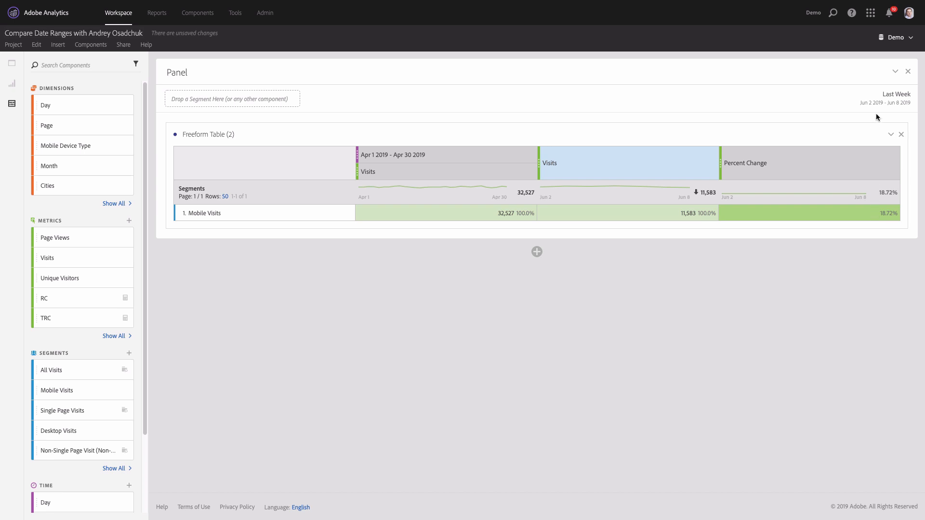
pyautogui.click(889, 98)
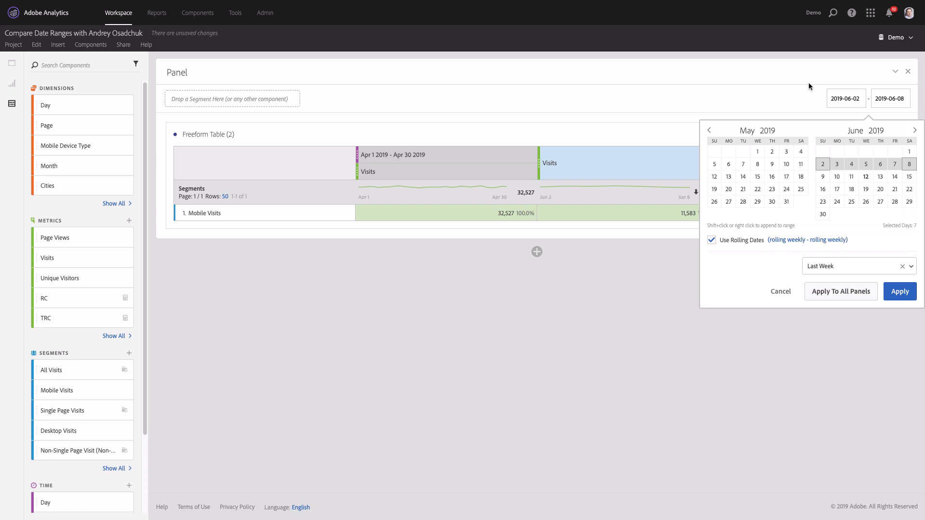
pyautogui.click(781, 292)
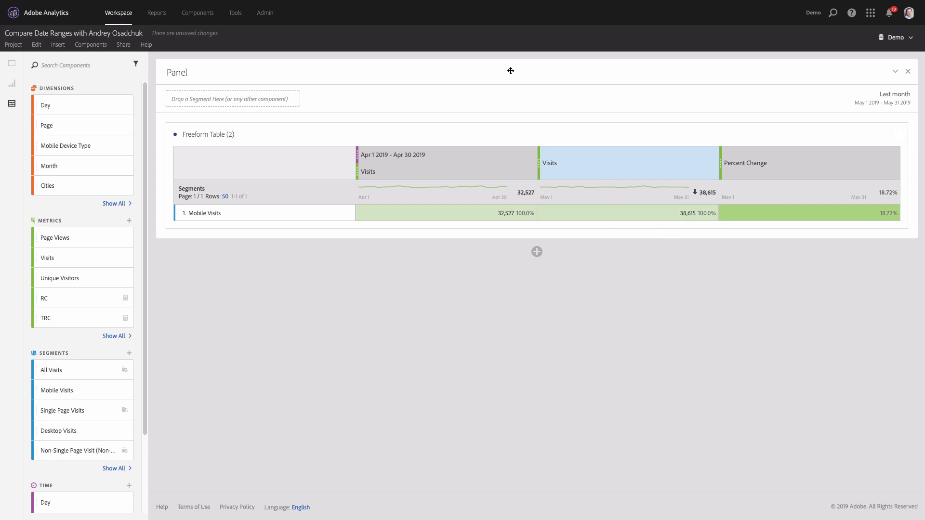
# Duplicate the Last month panel and arrange the two panels side by side with Panel (2) first.
pyautogui.rightClick(298, 76)
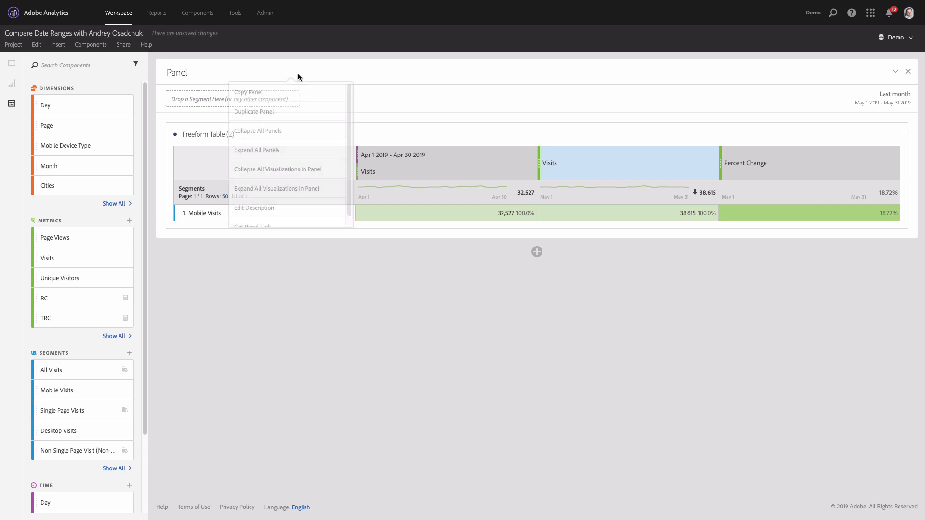
pyautogui.click(292, 112)
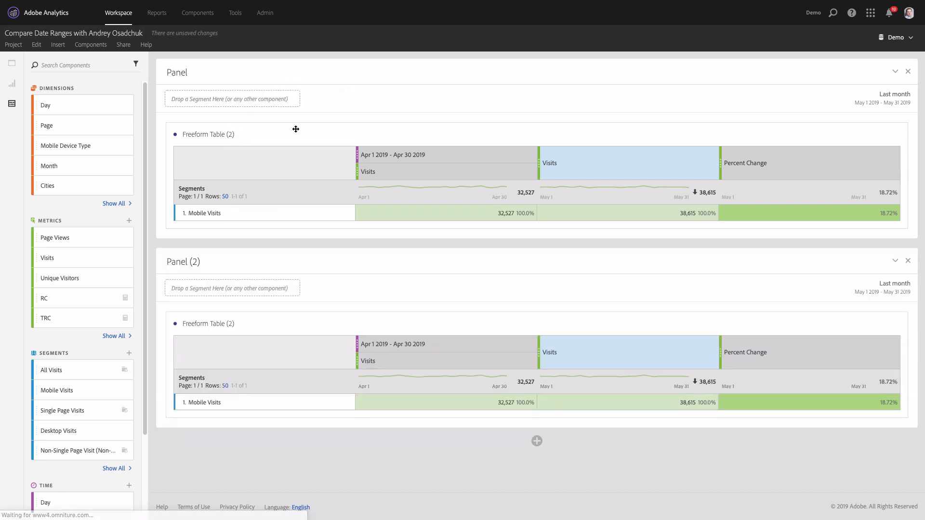
pyautogui.moveTo(157, 212); pyautogui.dragTo(540, 207)
pyautogui.moveTo(919, 325); pyautogui.dragTo(515, 303)
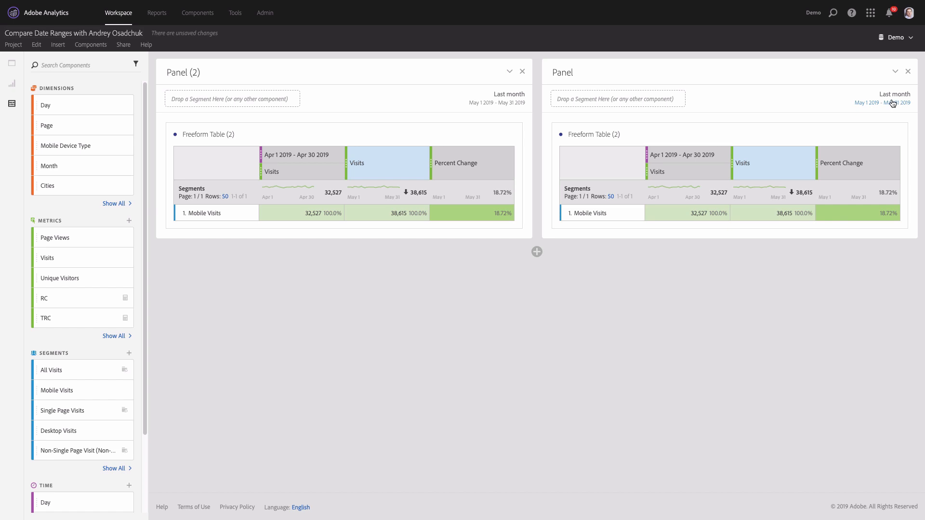
# Set the date range of Panel (2) to Last Week.
pyautogui.click(514, 103)
pyautogui.click(510, 266)
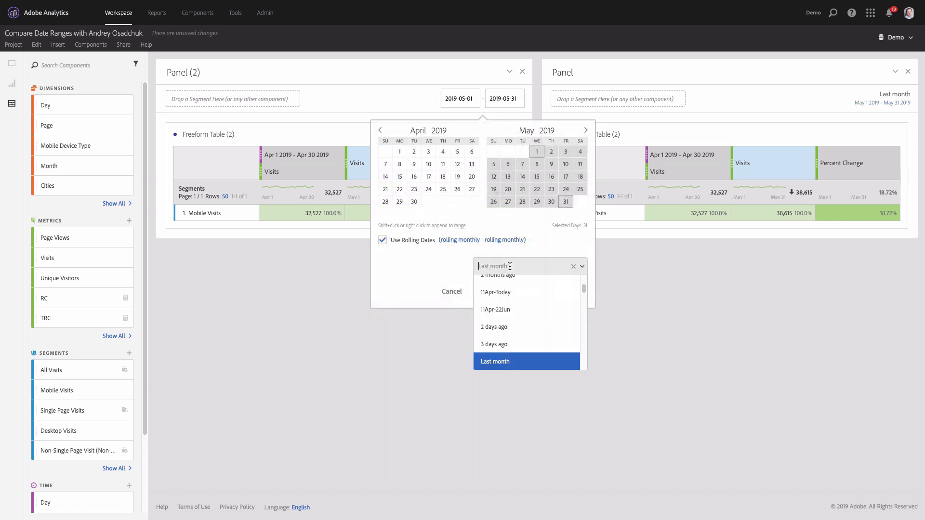
pyautogui.write('last week')
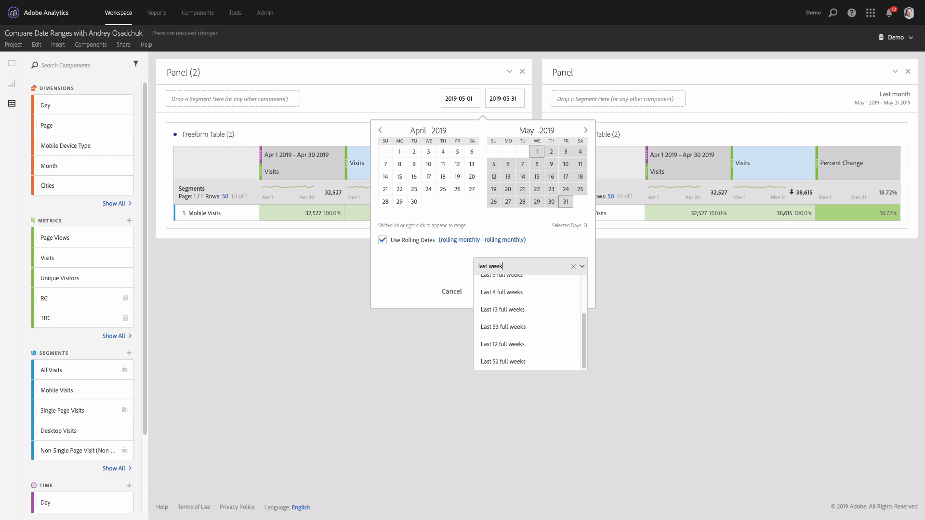
pyautogui.scroll(2, 510, 294)
pyautogui.click(509, 302)
pyautogui.click(576, 291)
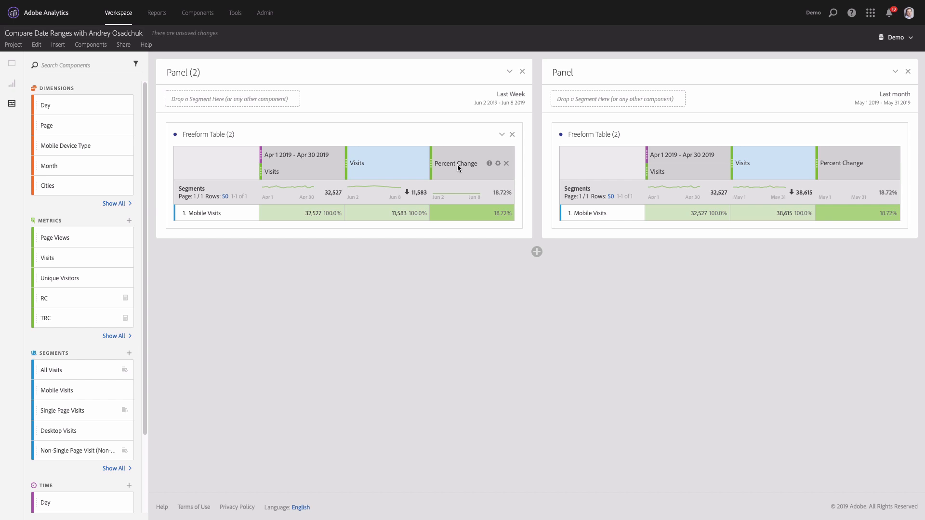
# Examine the time period comparisons offered for the Visits column in the Last Week panel.
pyautogui.rightClick(386, 177)
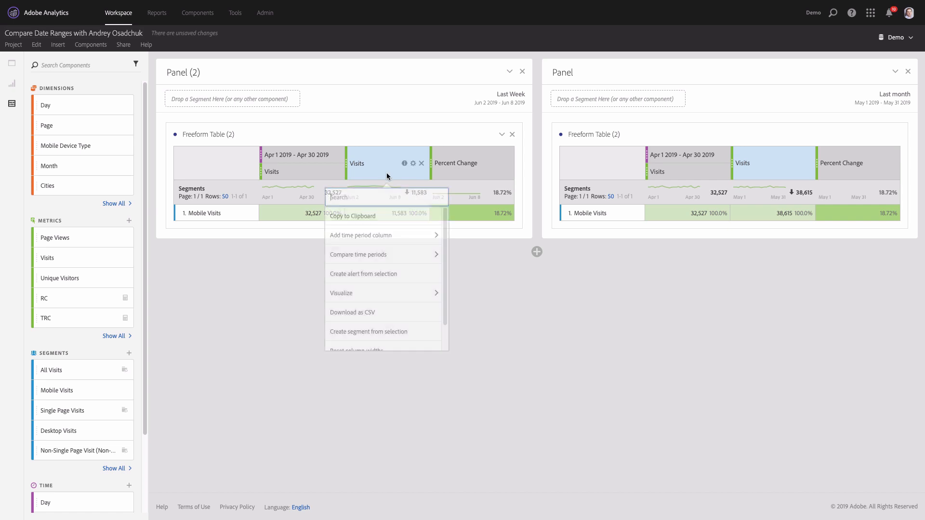
pyautogui.click(402, 256)
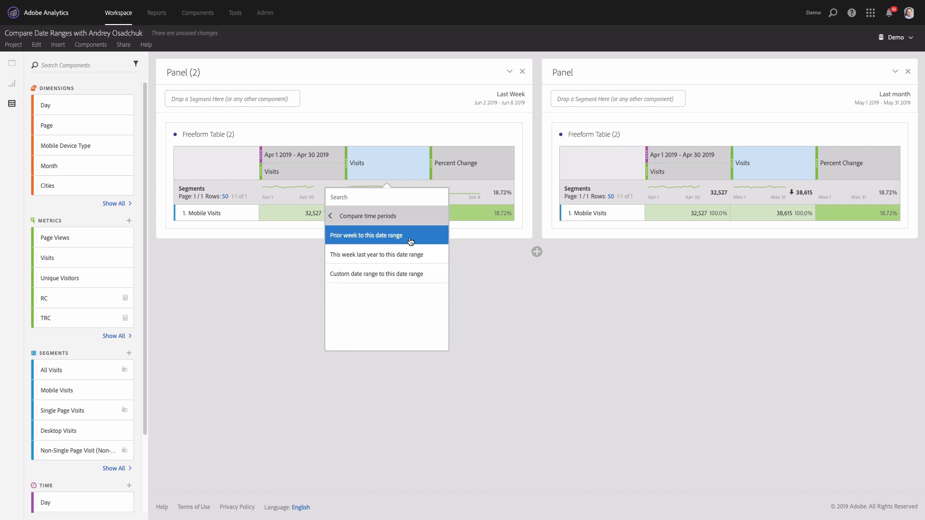
pyautogui.click(403, 235)
# Examine the Percent Change metric's definition and the dates in its Target date range segment, then leave both builders without saving.
pyautogui.moveTo(482, 162)
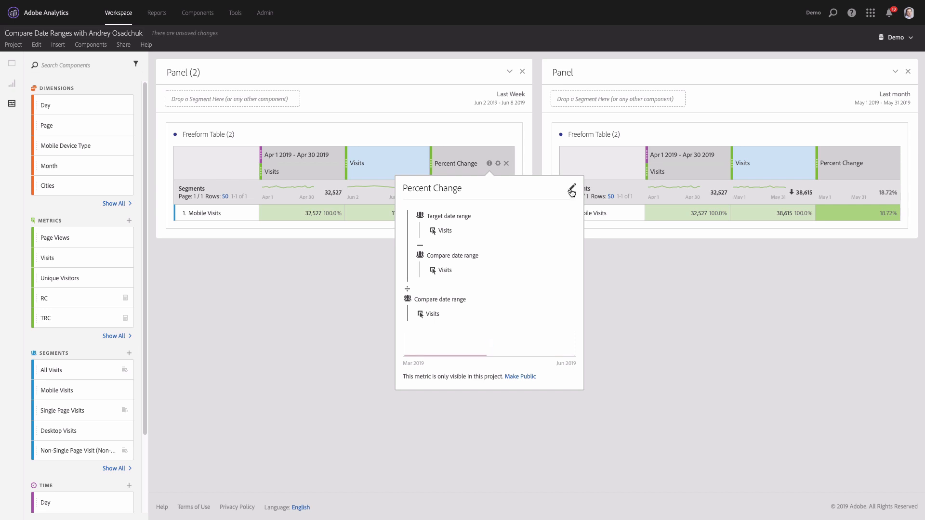
pyautogui.click(572, 192)
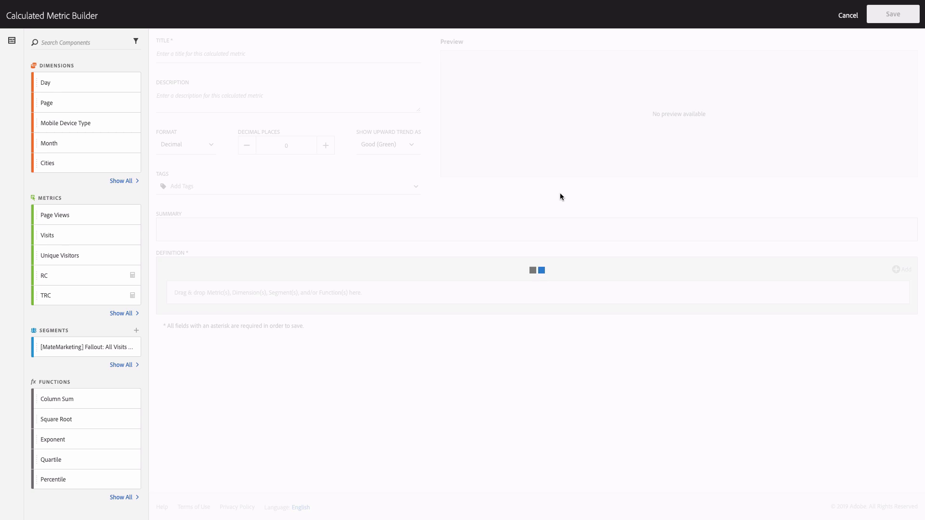
pyautogui.scroll(-3, 448, 226)
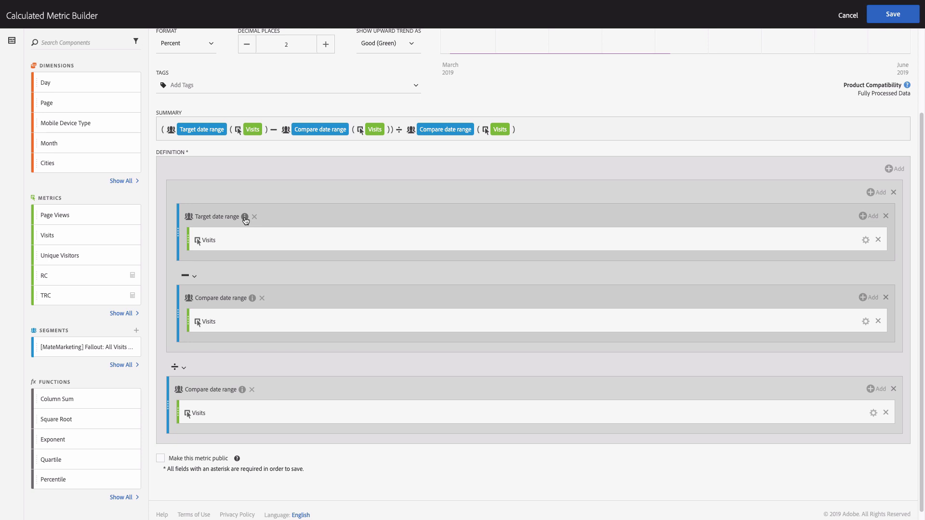
pyautogui.moveTo(245, 220)
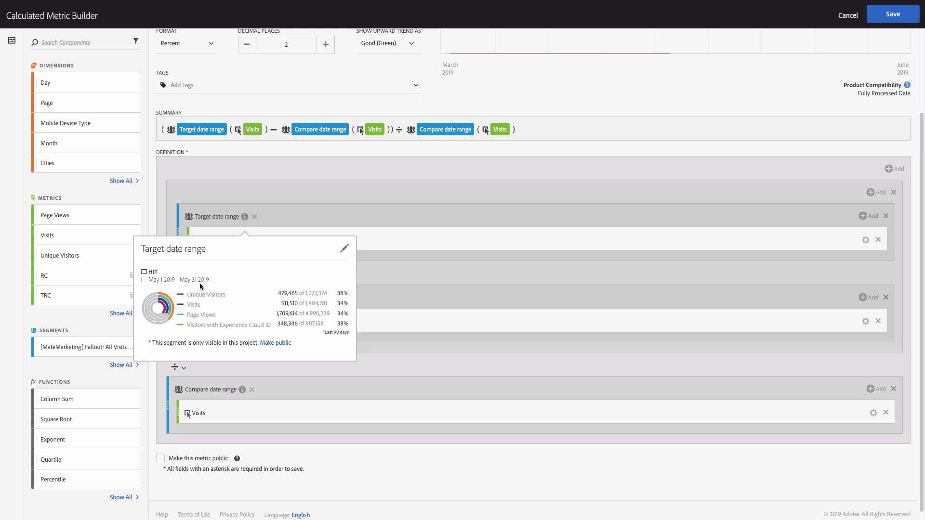
pyautogui.click(340, 251)
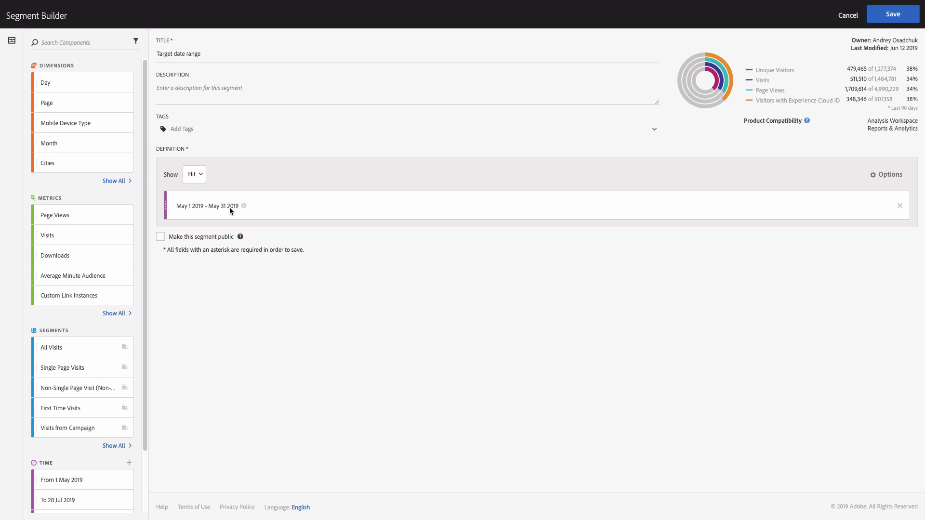
pyautogui.click(844, 15)
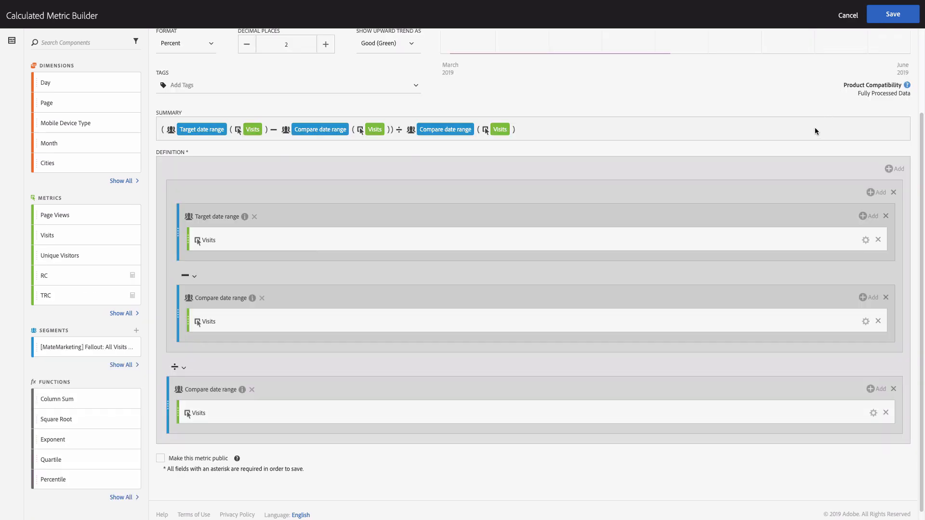
pyautogui.click(848, 16)
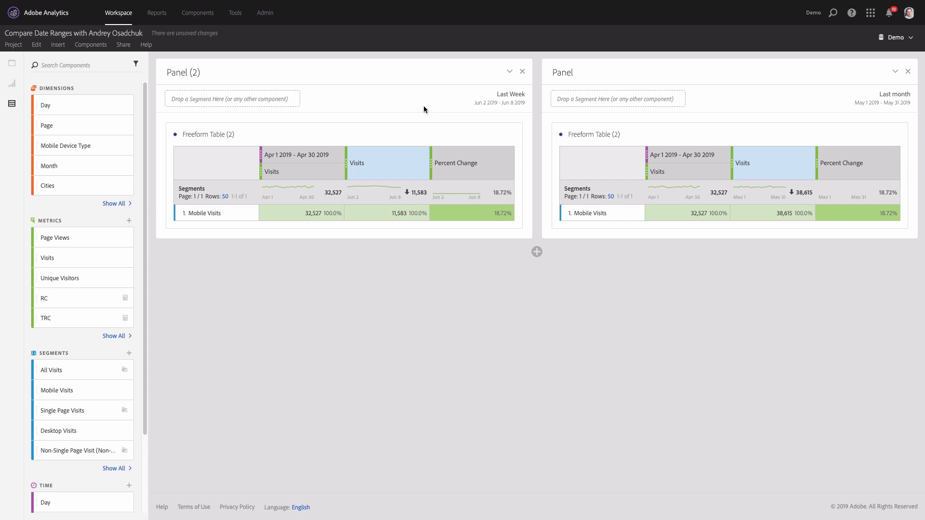
# Place the Last month panel at full width above Panel (2) and add a Summary Change visualization above its table.
pyautogui.moveTo(385, 163)
pyautogui.moveTo(543, 93); pyautogui.dragTo(100, 99)
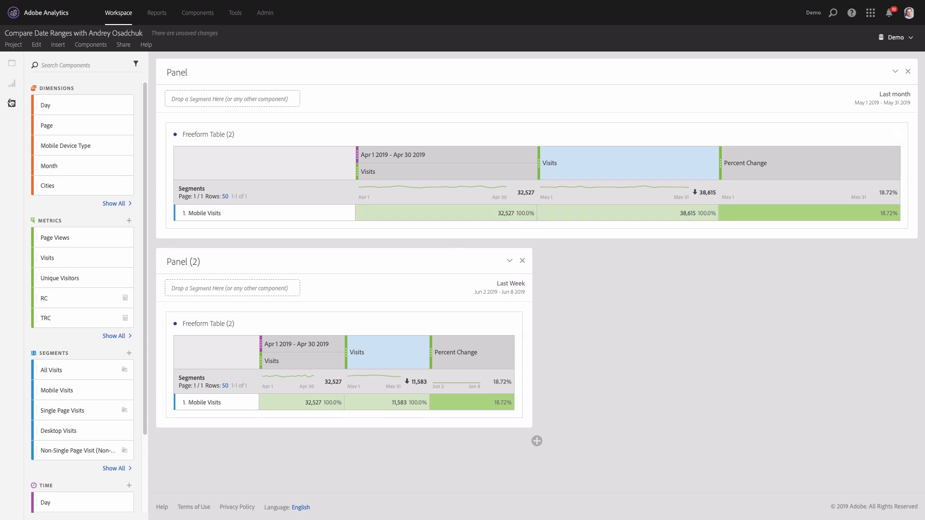
pyautogui.click(12, 83)
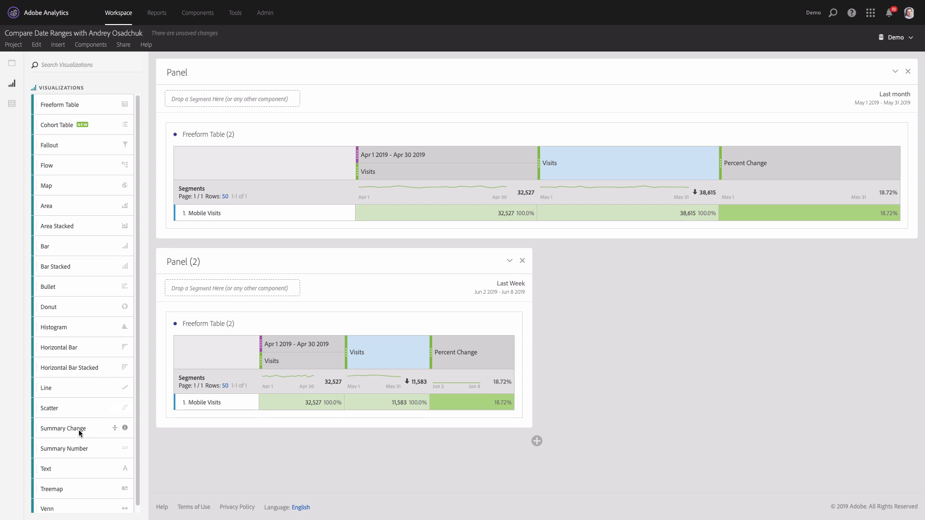
pyautogui.moveTo(80, 433); pyautogui.dragTo(322, 198)
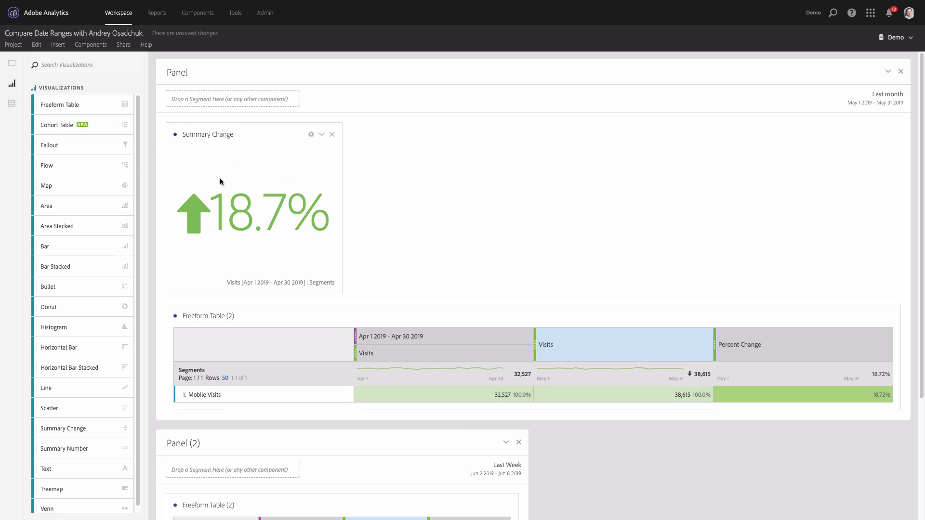
# Base the Summary Change on the Mobile Visits row's April and May Visits cells and lock that selection to Selected Positions.
pyautogui.rightClick(433, 259)
pyautogui.click(424, 257)
pyautogui.click(510, 396)
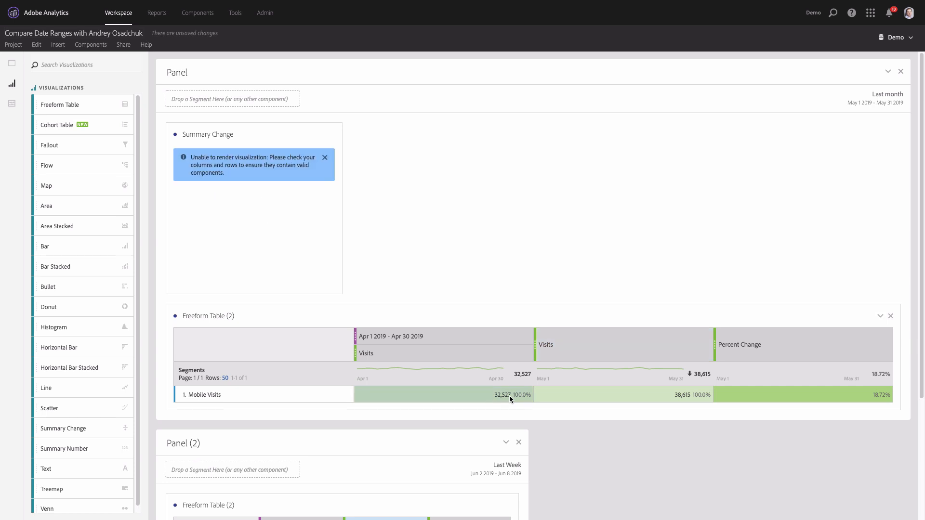
pyautogui.click(579, 397)
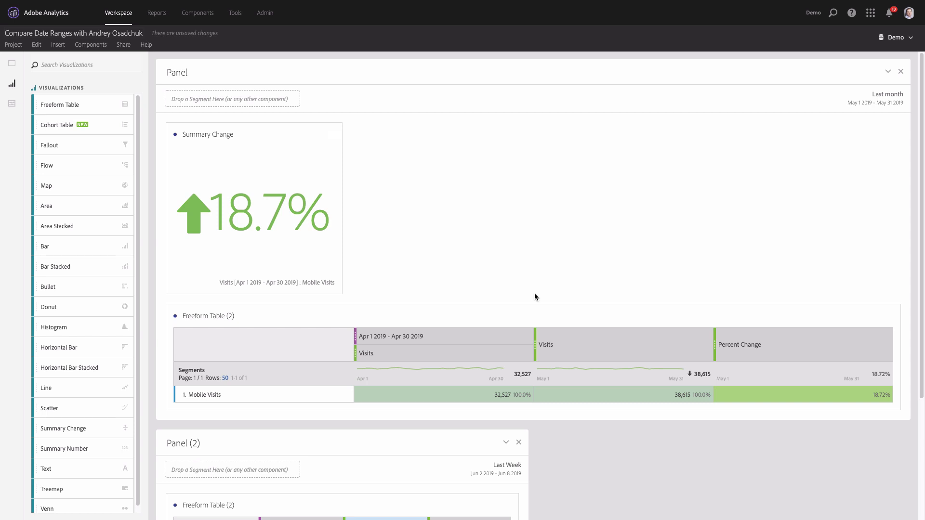
pyautogui.click(176, 134)
pyautogui.click(166, 218)
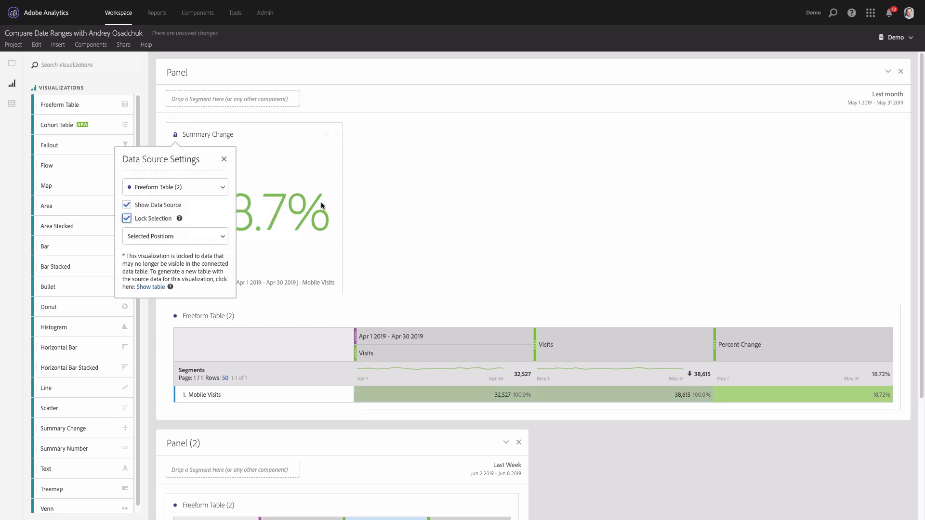
# Hide the caption beneath the Summary Change percentage and reduce the visualization's height.
pyautogui.click(311, 134)
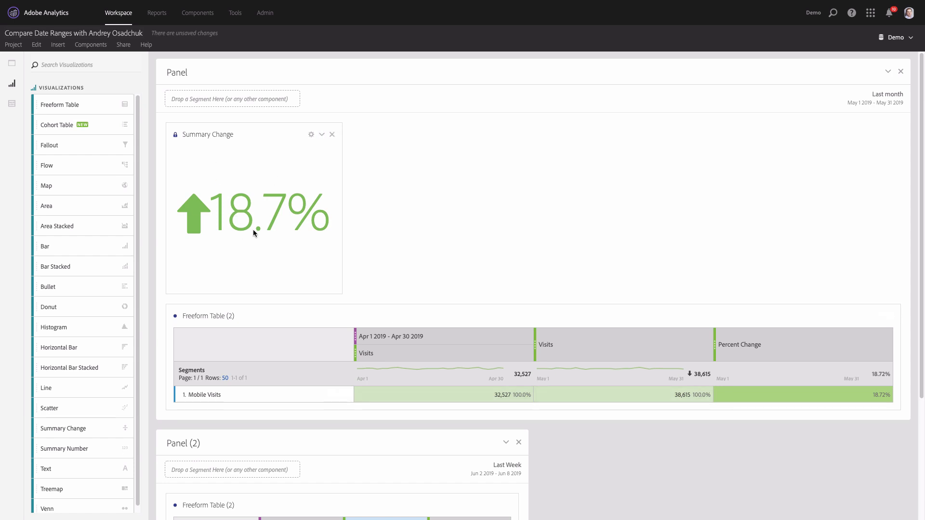
pyautogui.moveTo(254, 293); pyautogui.dragTo(259, 222)
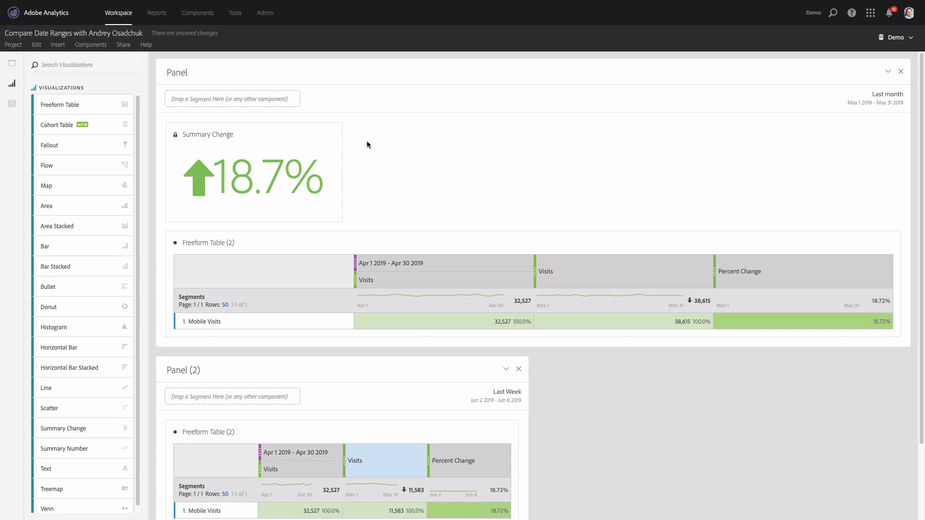
# Unlock the Summary Change's selection and reverse its comparison by selecting the May Visits cell before the April Visits cell.
pyautogui.click(175, 135)
pyautogui.click(159, 220)
pyautogui.click(411, 202)
pyautogui.click(585, 320)
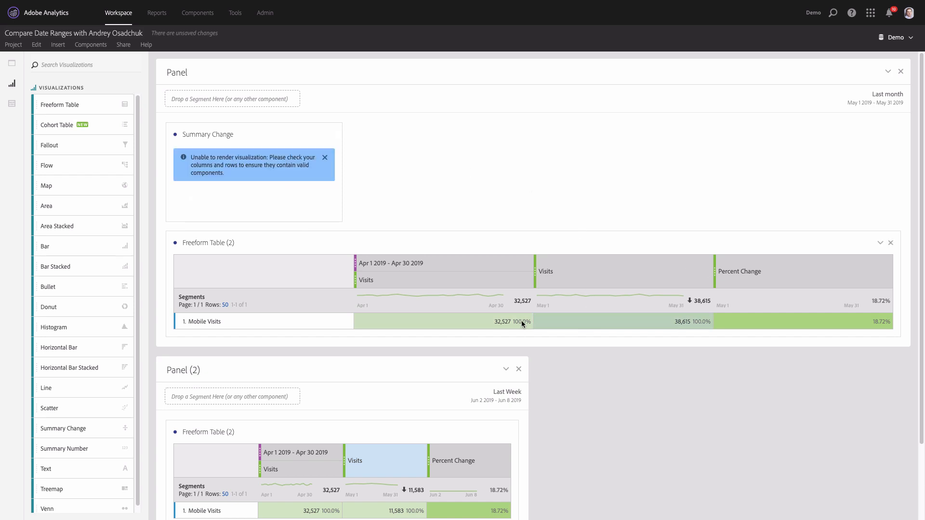
pyautogui.keyDown('ctrl'); pyautogui.click(485, 322); pyautogui.keyUp('ctrl')
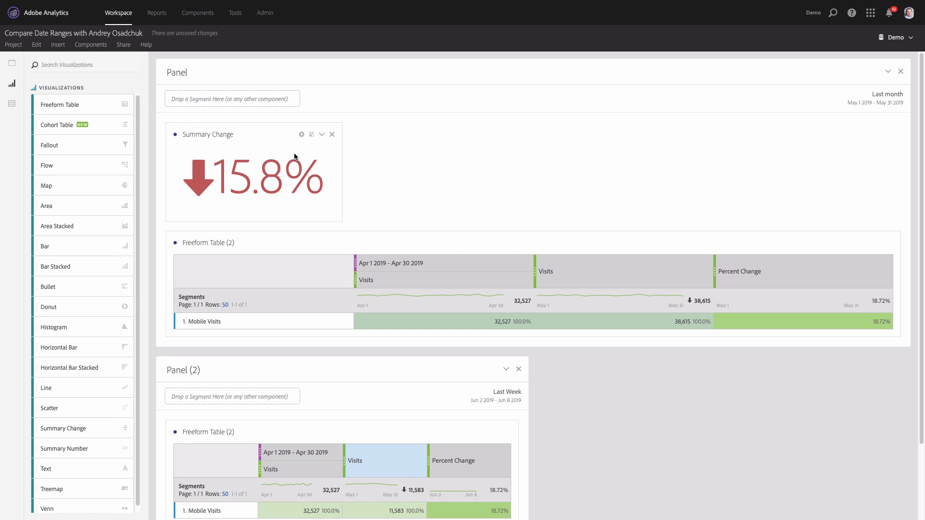
# Reselect the Mobile Visits row's May Visits cell, followed by its April Visits cell, as the Summary Change's source.
pyautogui.click(581, 323)
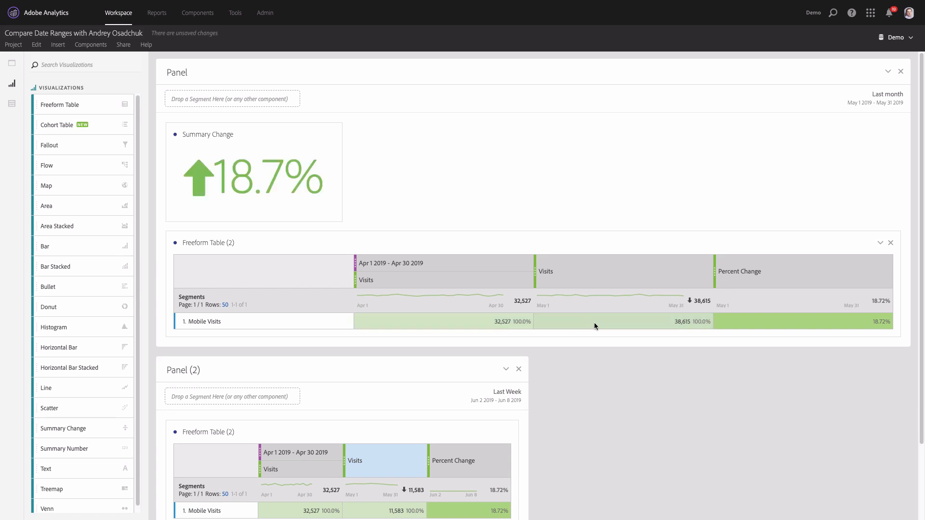
pyautogui.click(666, 321)
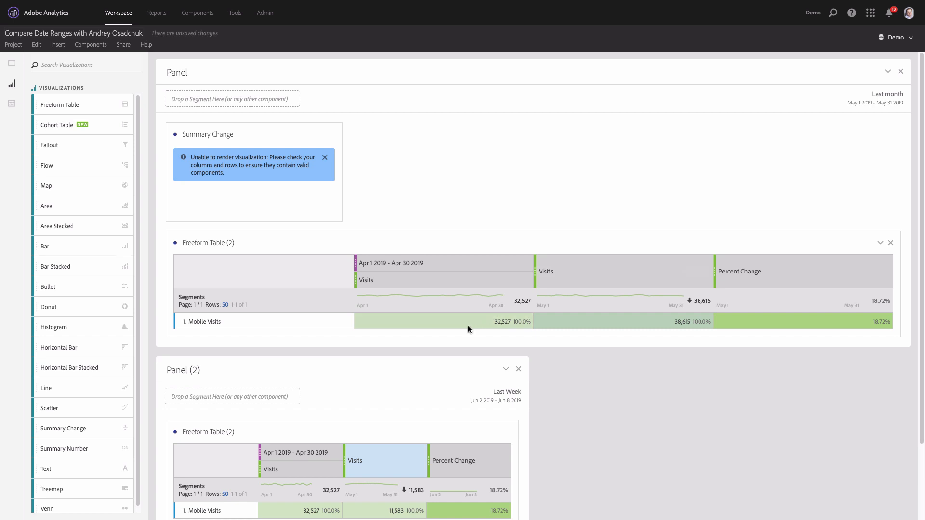
pyautogui.keyDown('ctrl'); pyautogui.click(451, 323); pyautogui.keyUp('ctrl')
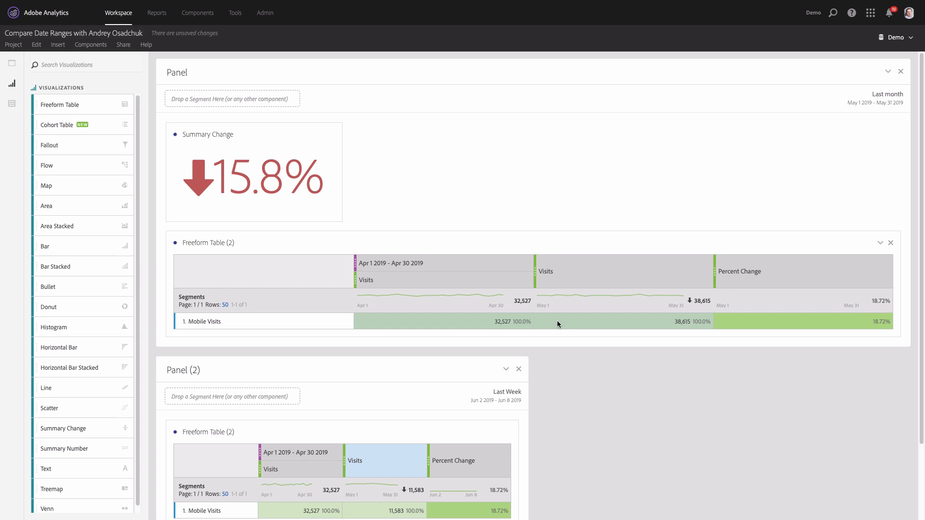
# Base the Summary Change on the Mobile Visits row's April Visits cell followed by the May Visits cell, and lock the selection.
pyautogui.click(498, 323)
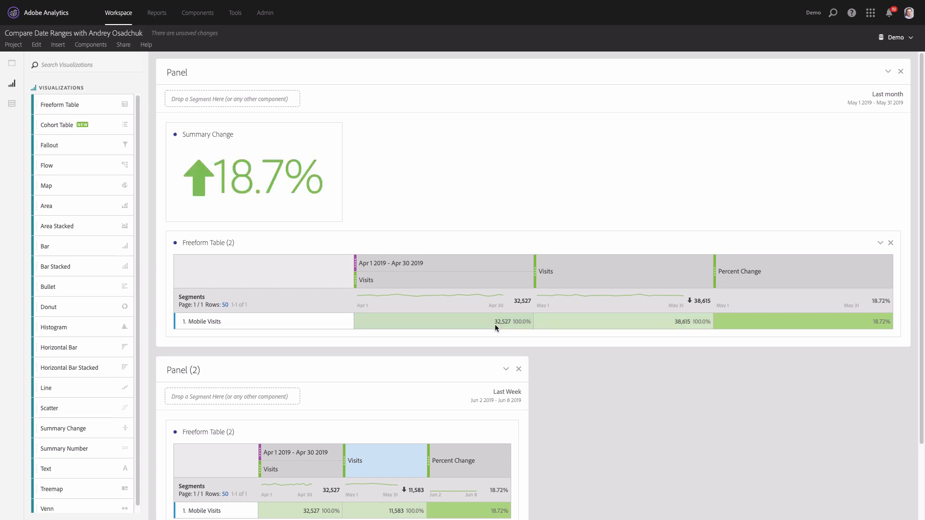
pyautogui.click(495, 325)
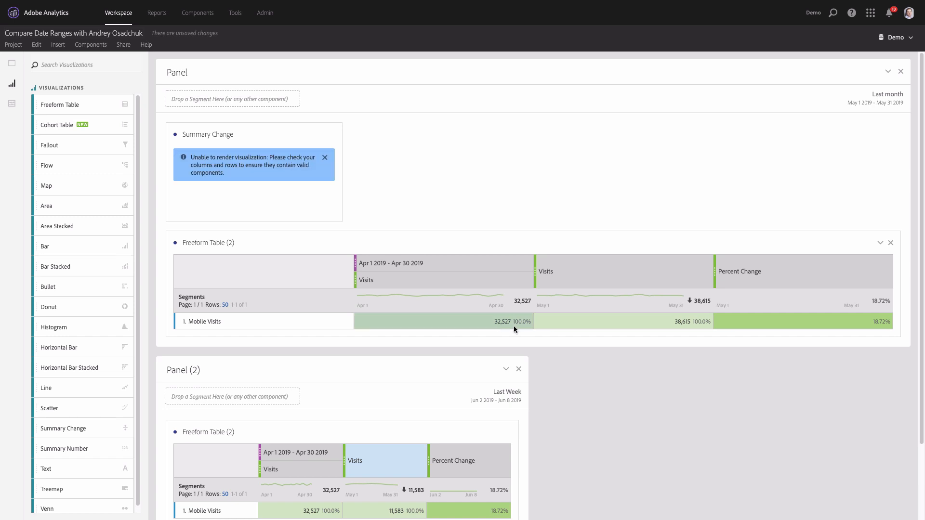
pyautogui.keyDown('shift'); pyautogui.click(562, 321); pyautogui.keyUp('shift')
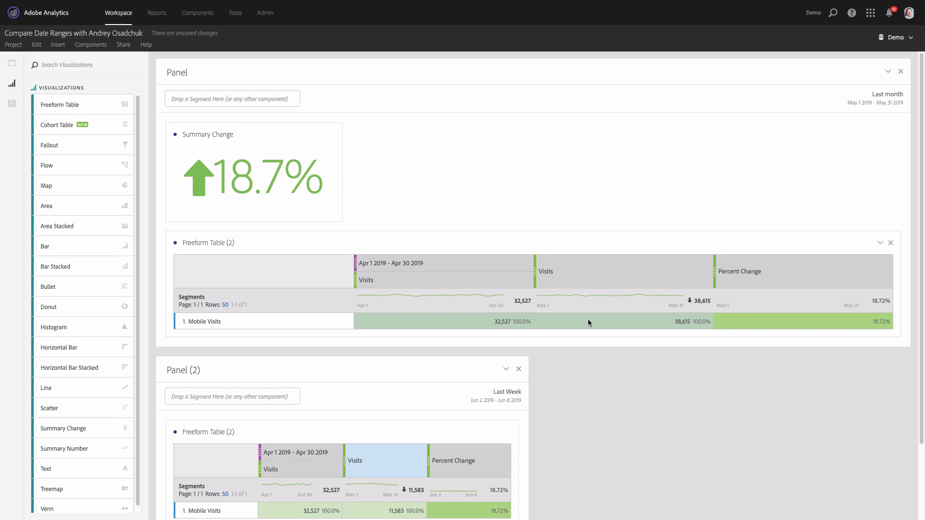
pyautogui.click(174, 135)
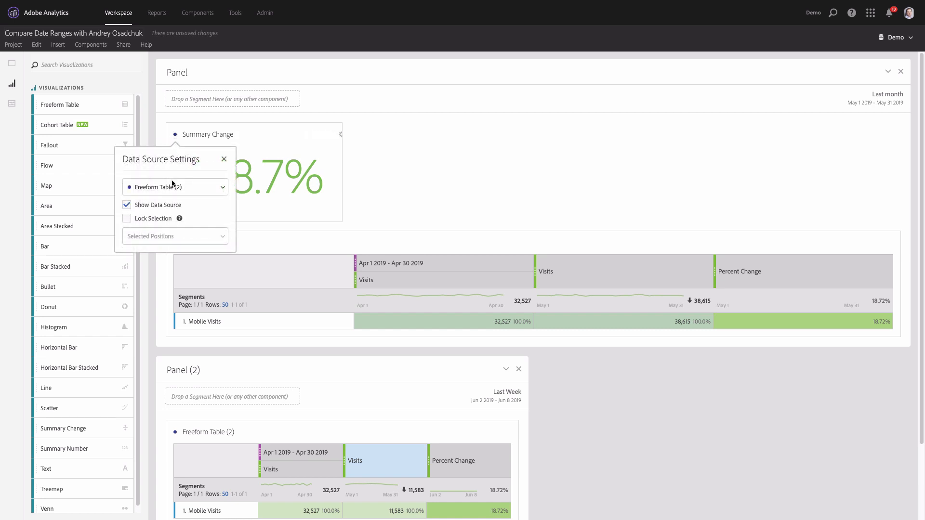
pyautogui.click(158, 218)
pyautogui.click(375, 185)
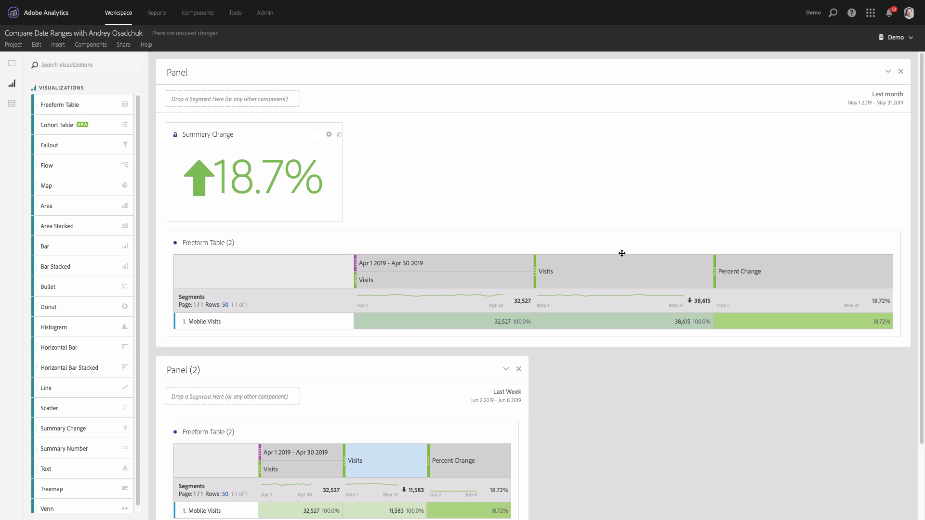
# Set the date range of the panel containing the Summary Change to the Last Week preset.
pyautogui.click(886, 106)
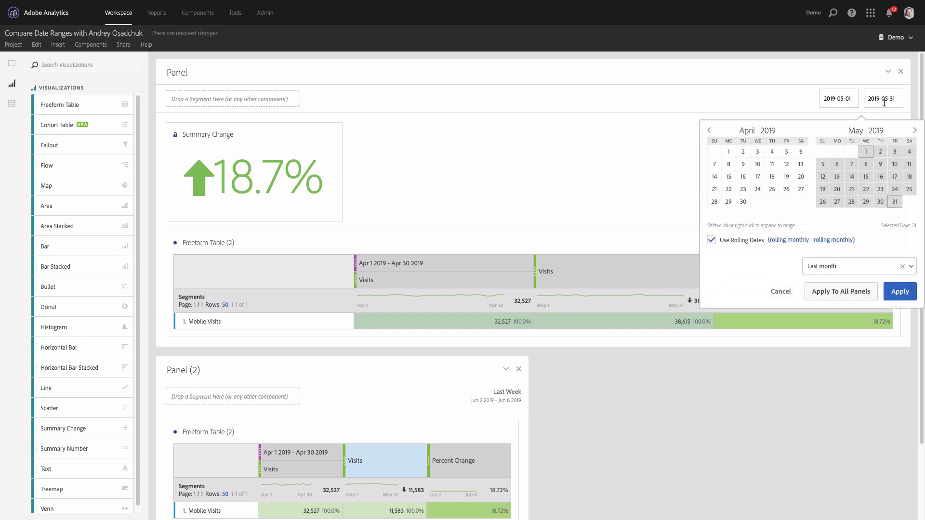
pyautogui.click(842, 266)
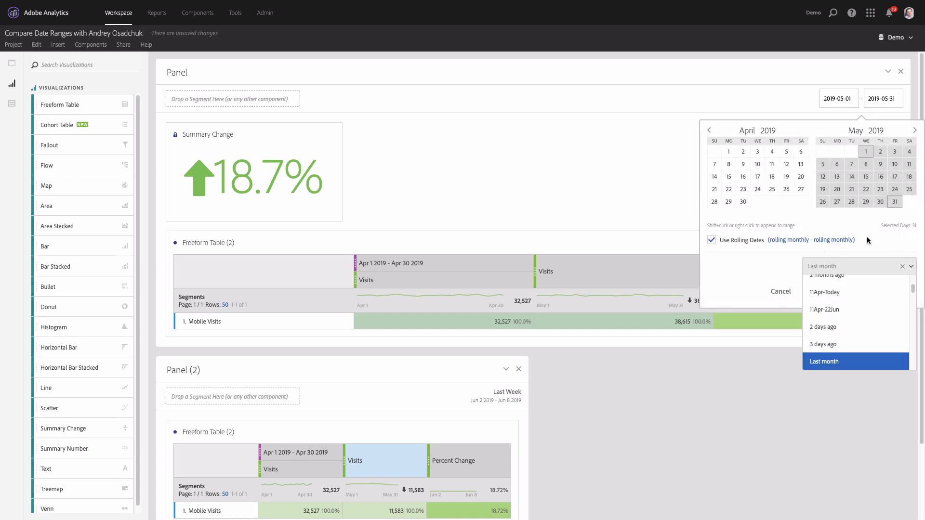
pyautogui.write('las')
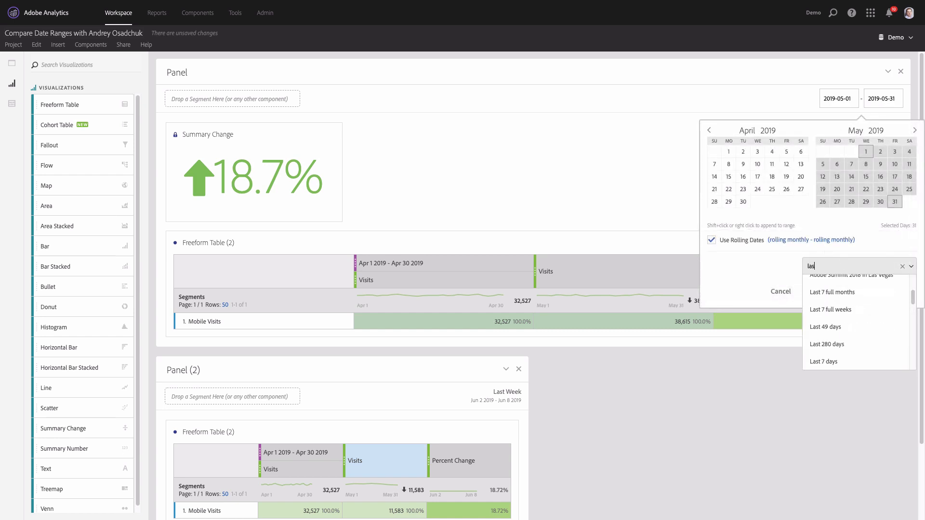
pyautogui.write('t week')
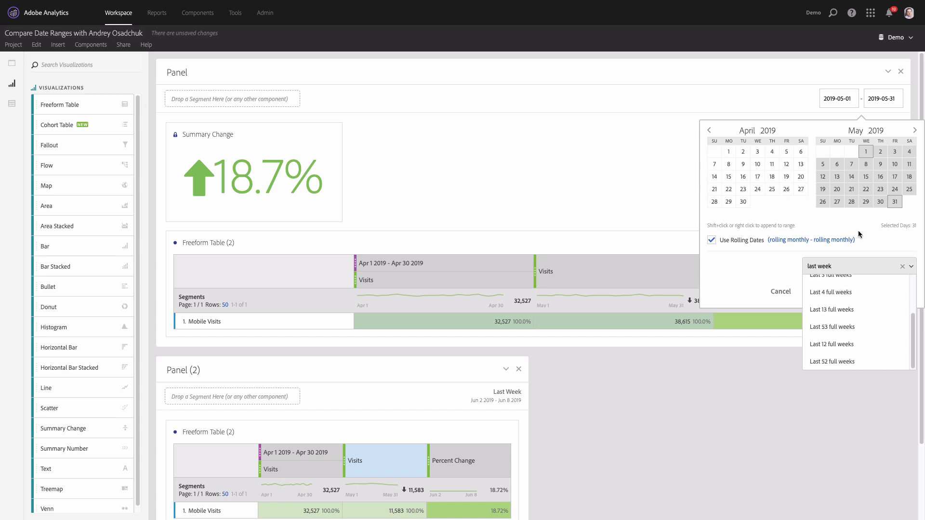
pyautogui.click(867, 302)
pyautogui.click(892, 295)
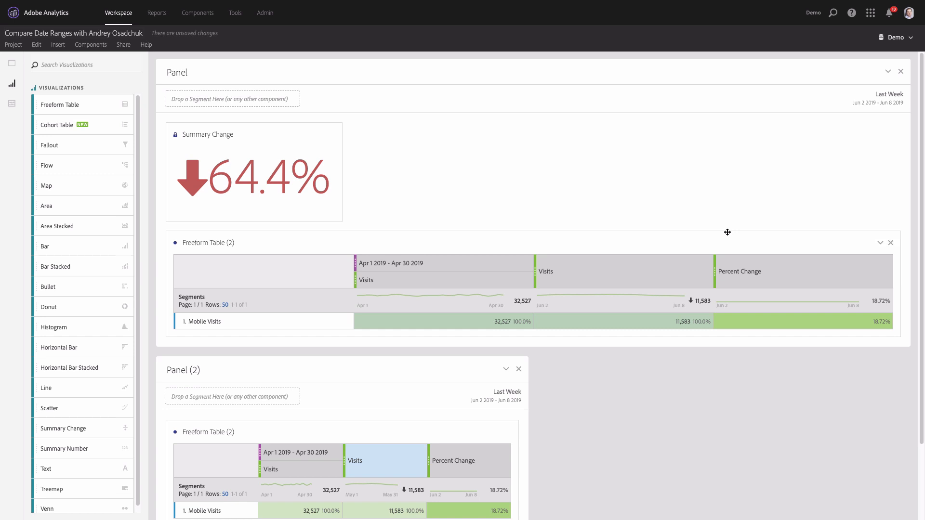
pyautogui.rightClick(615, 263)
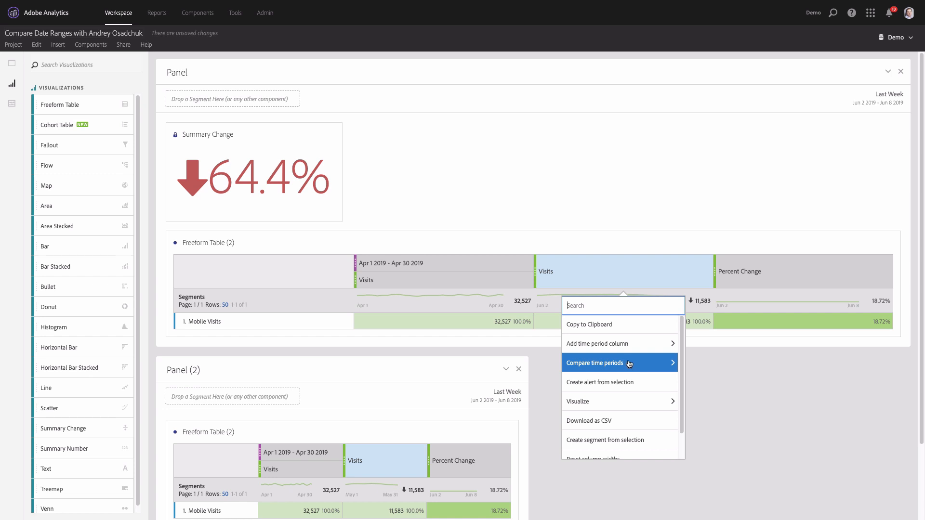
pyautogui.click(494, 216)
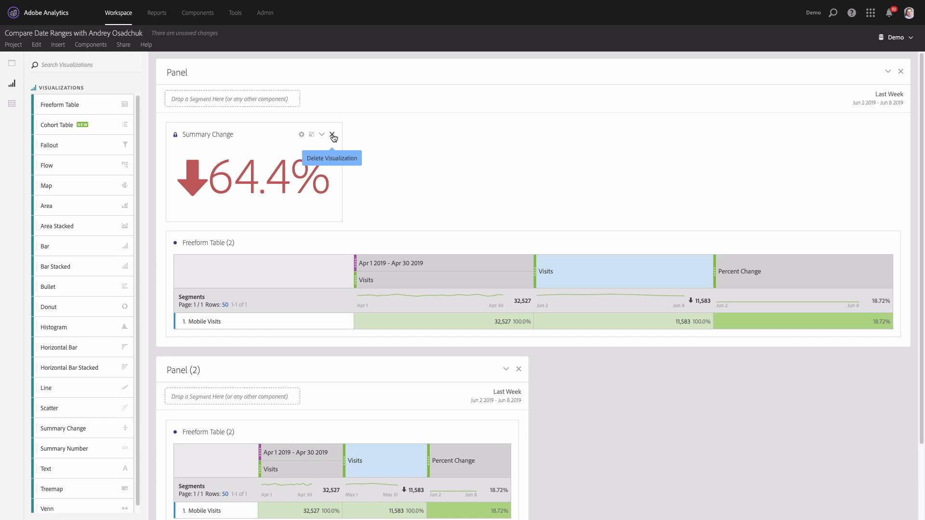
# Delete the Summary Change visualization and remove the Percent Change and Apr 1 2019 - Apr 30 2019 columns from its source table.
pyautogui.click(332, 136)
pyautogui.click(895, 166)
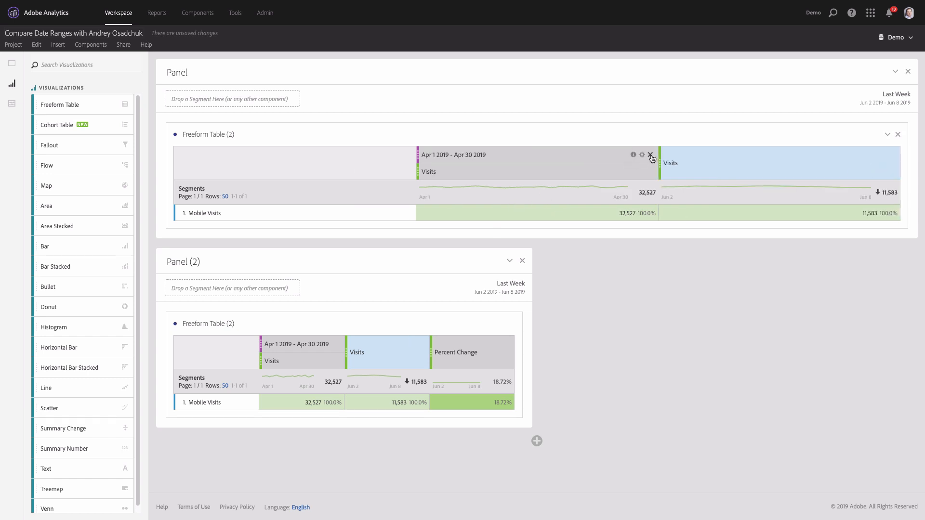
pyautogui.click(650, 155)
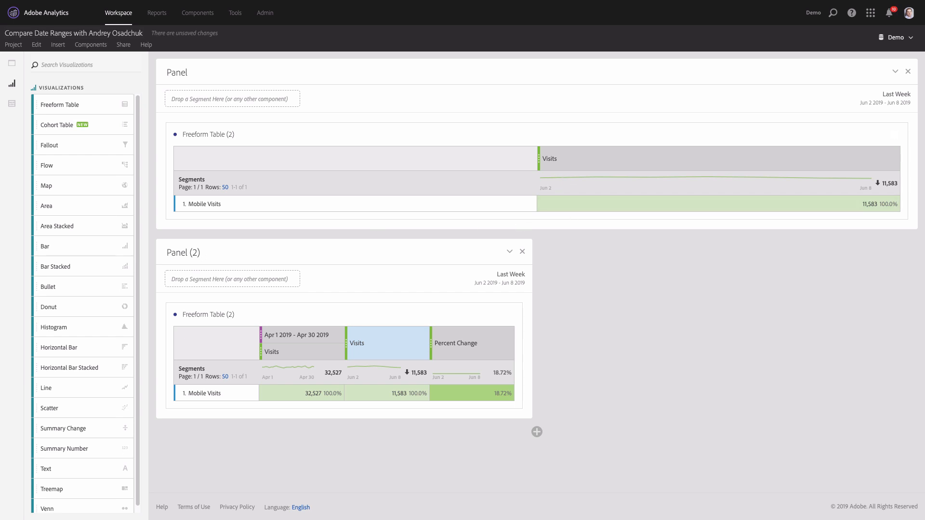
# Replace the first panel's table rows with the Day dimension and add a time period column for Prior week to this date range.
pyautogui.click(13, 107)
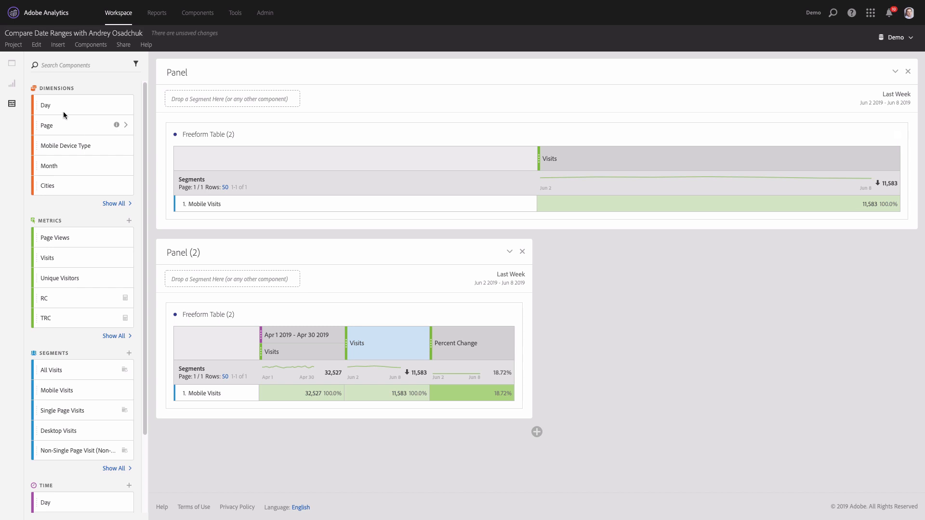
pyautogui.moveTo(50, 108); pyautogui.dragTo(237, 181)
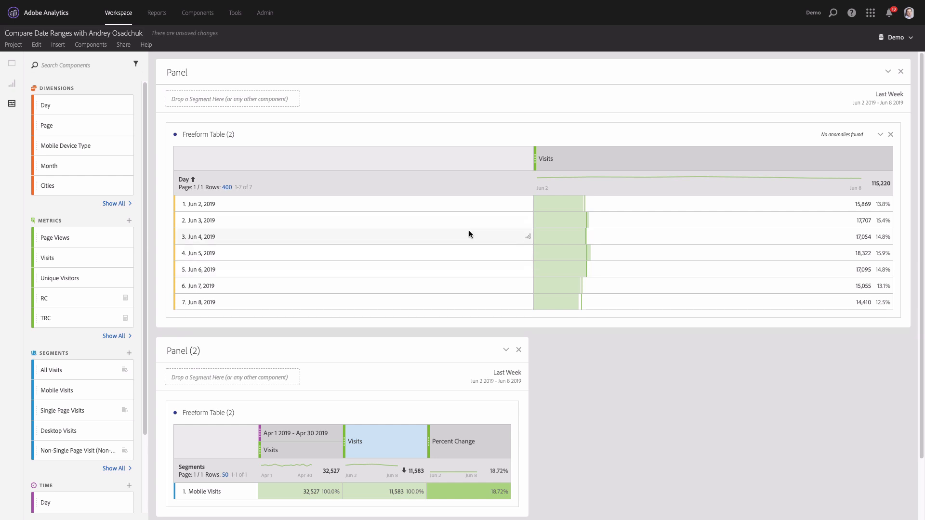
pyautogui.click(606, 161)
pyautogui.rightClick(606, 160)
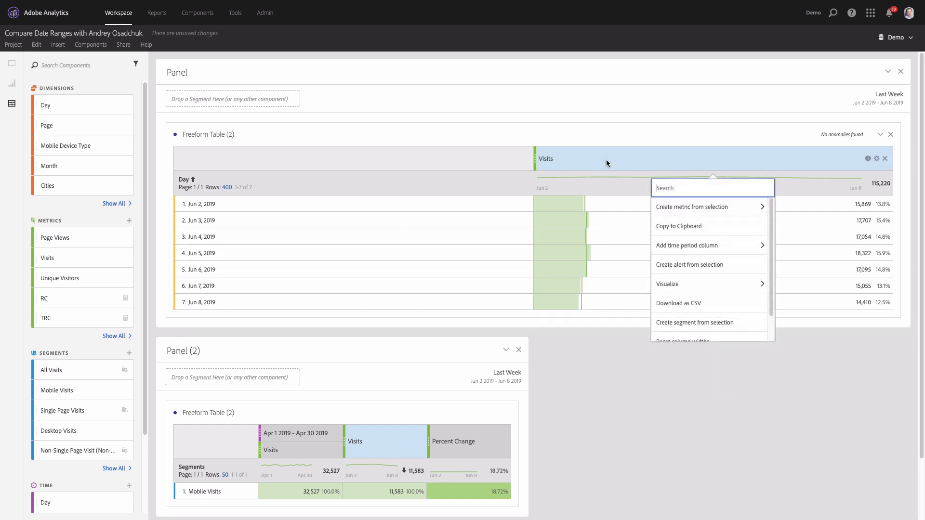
pyautogui.click(723, 247)
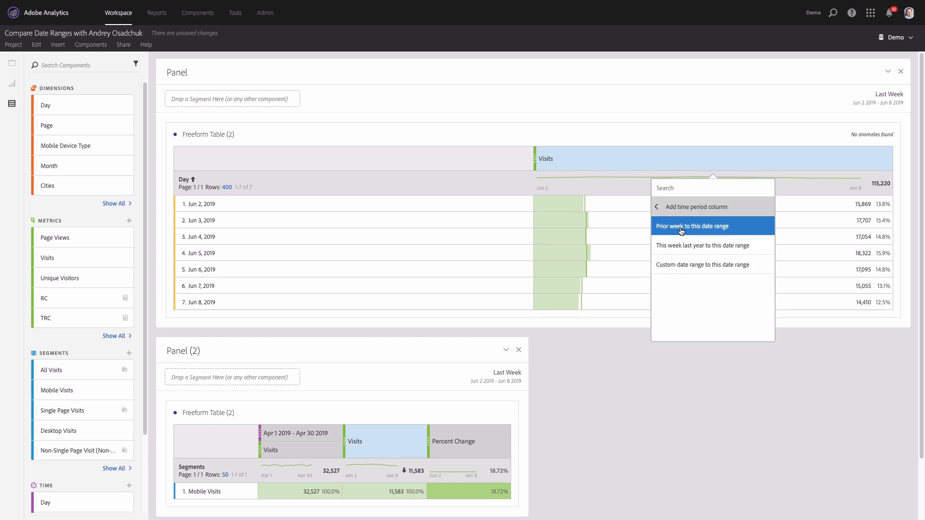
pyautogui.click(681, 230)
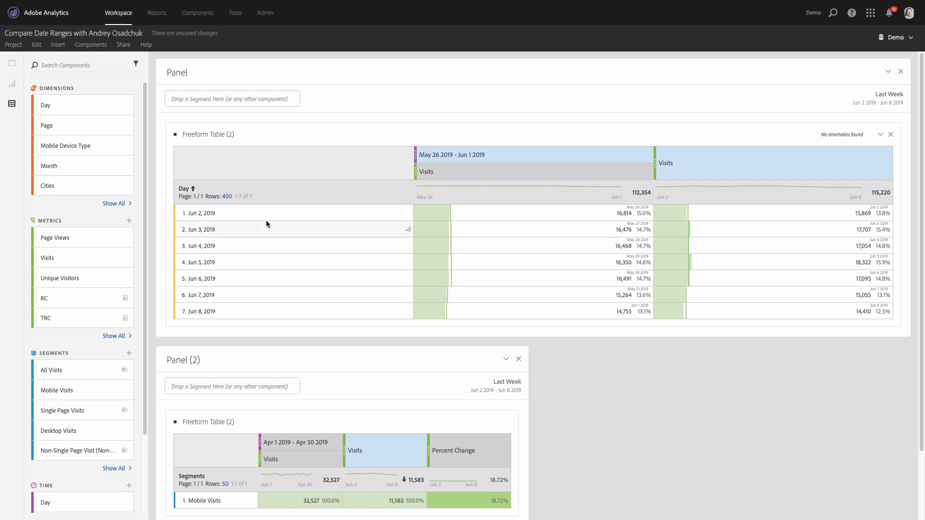
# Remove the May 26 2019 - Jun 1 2019 column and replace the Day rows with the Mobile Visits and Single Page Visits segments.
pyautogui.click(645, 155)
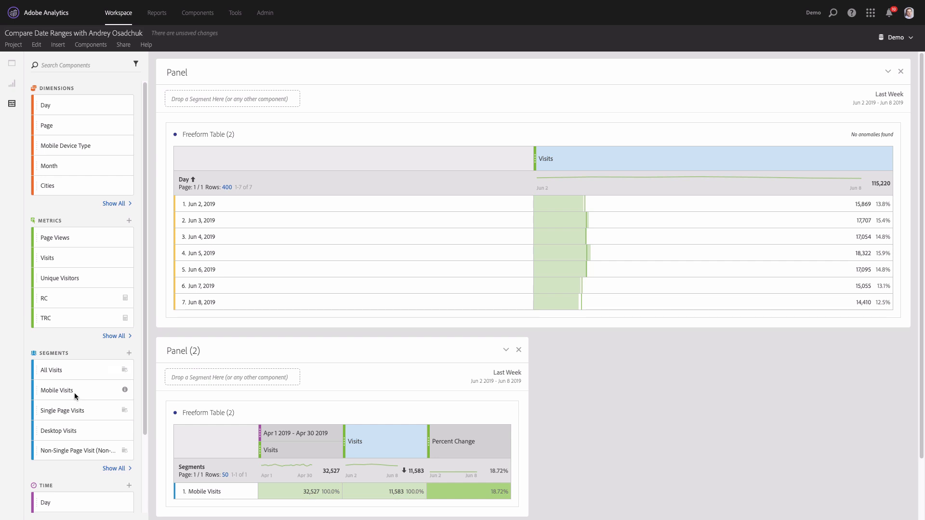
pyautogui.moveTo(73, 392); pyautogui.dragTo(279, 182)
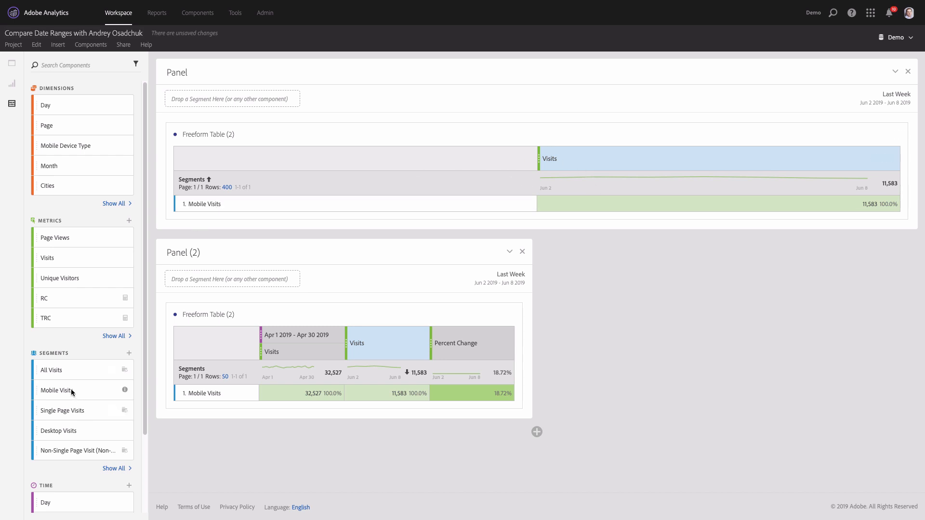
pyautogui.moveTo(70, 413); pyautogui.dragTo(234, 195)
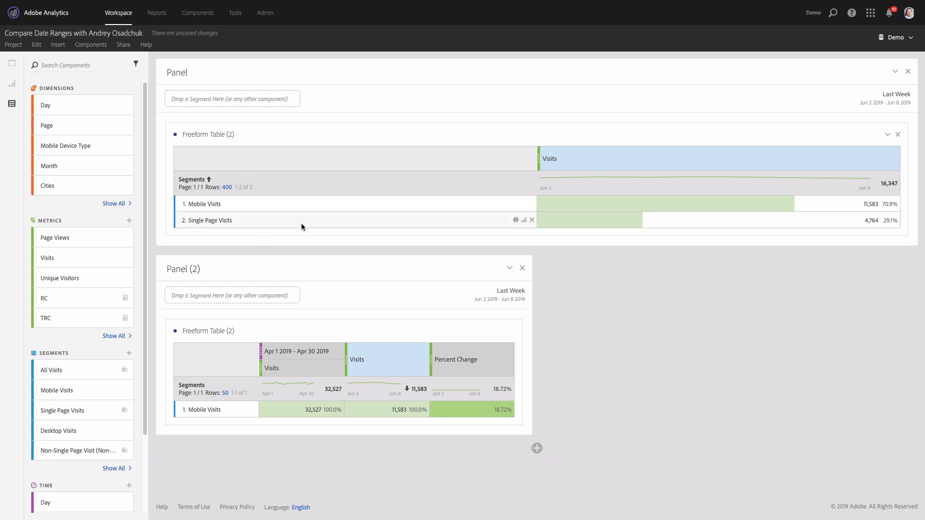
# Compare time periods on the first panel's Visits column using Prior week to this date range.
pyautogui.rightClick(729, 164)
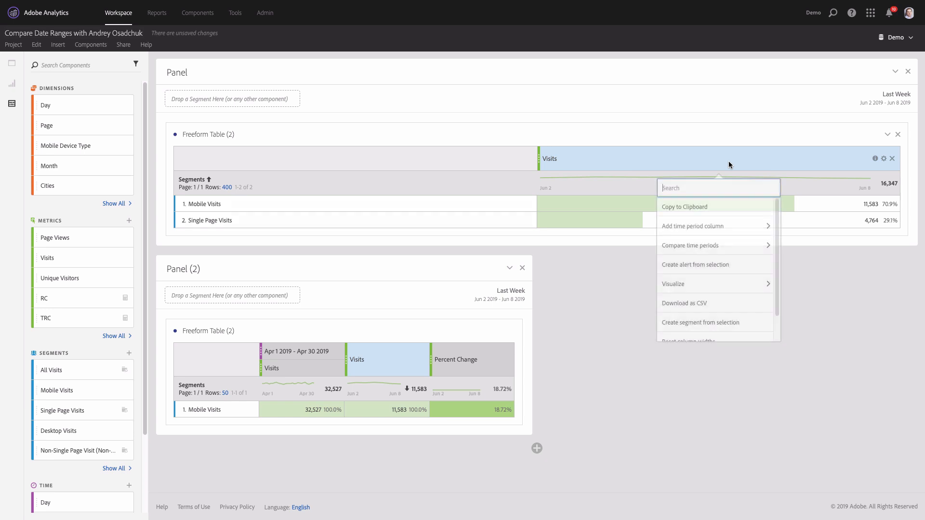
pyautogui.click(729, 249)
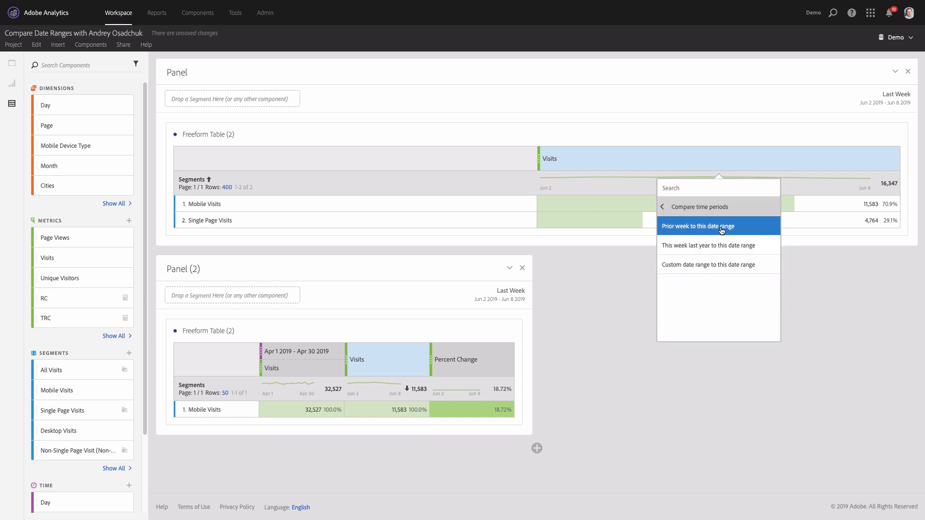
pyautogui.click(722, 230)
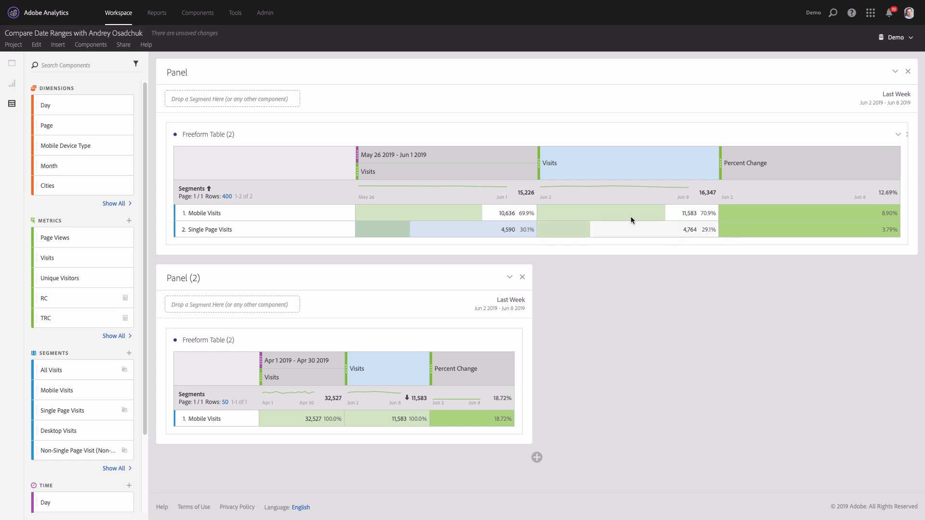
pyautogui.click(11, 84)
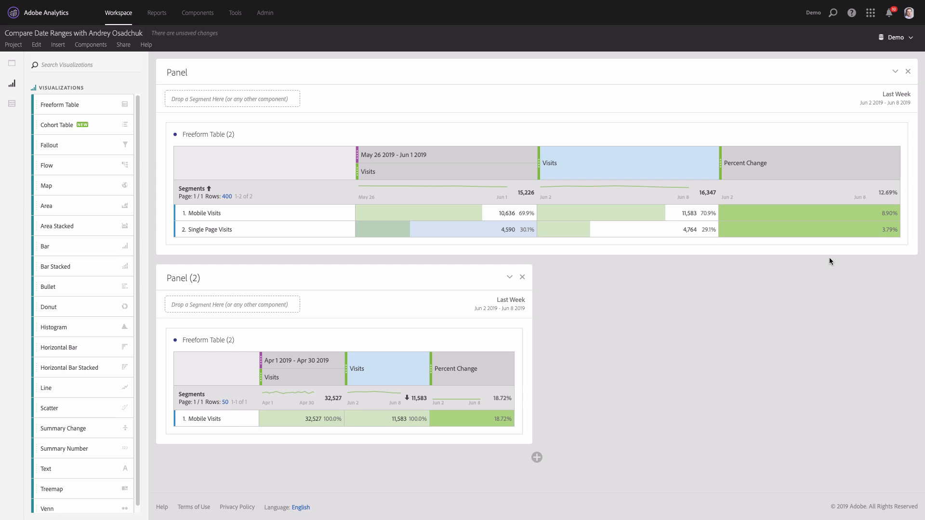
pyautogui.rightClick(655, 166)
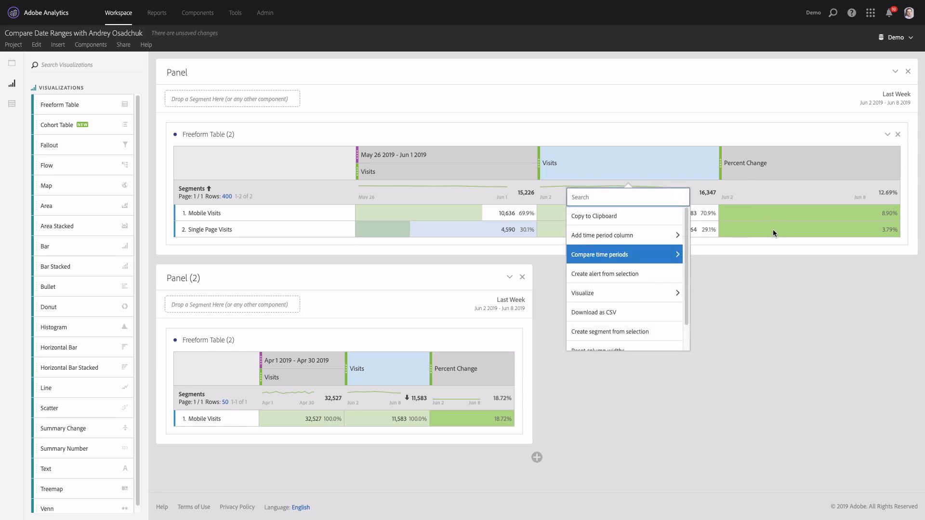
pyautogui.click(754, 131)
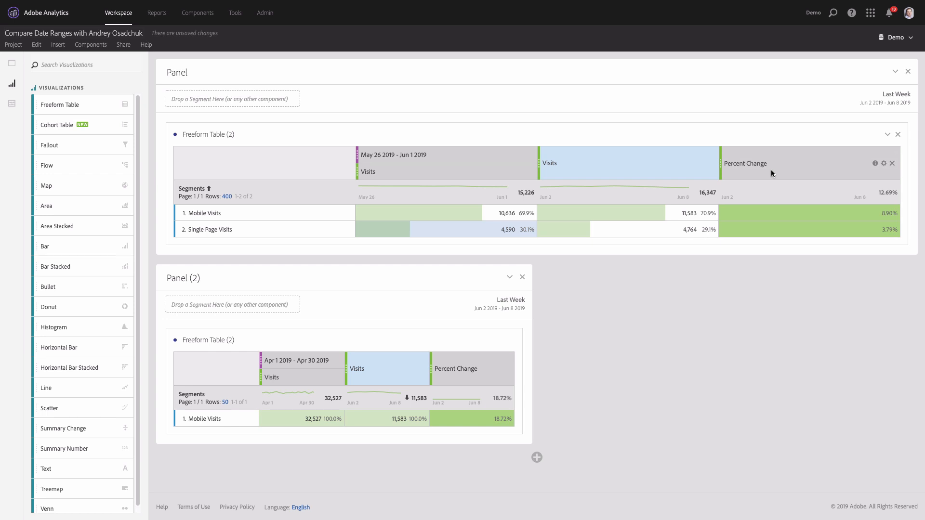
pyautogui.rightClick(606, 162)
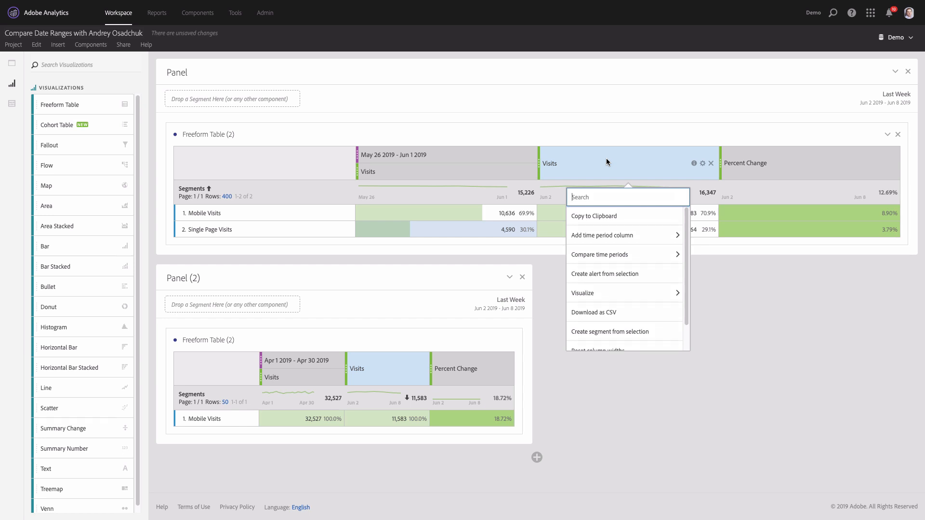
pyautogui.click(589, 139)
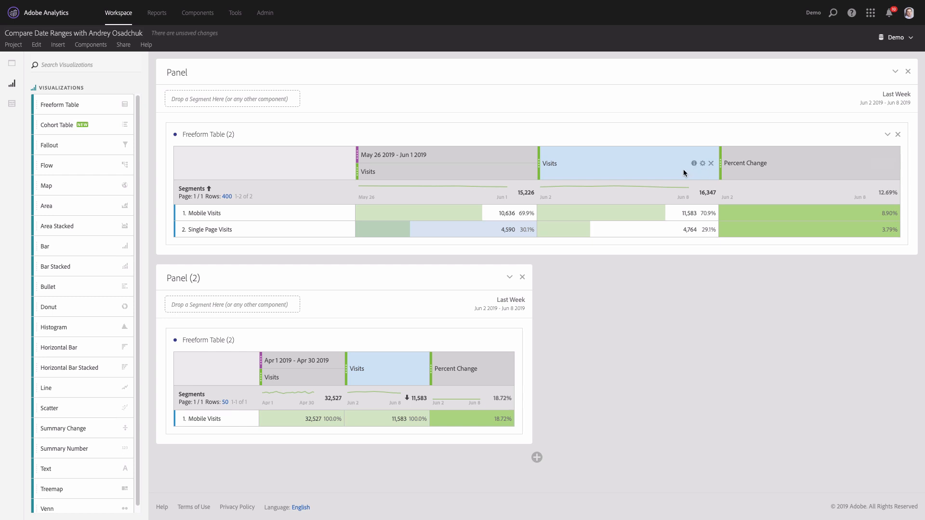
pyautogui.rightClick(640, 170)
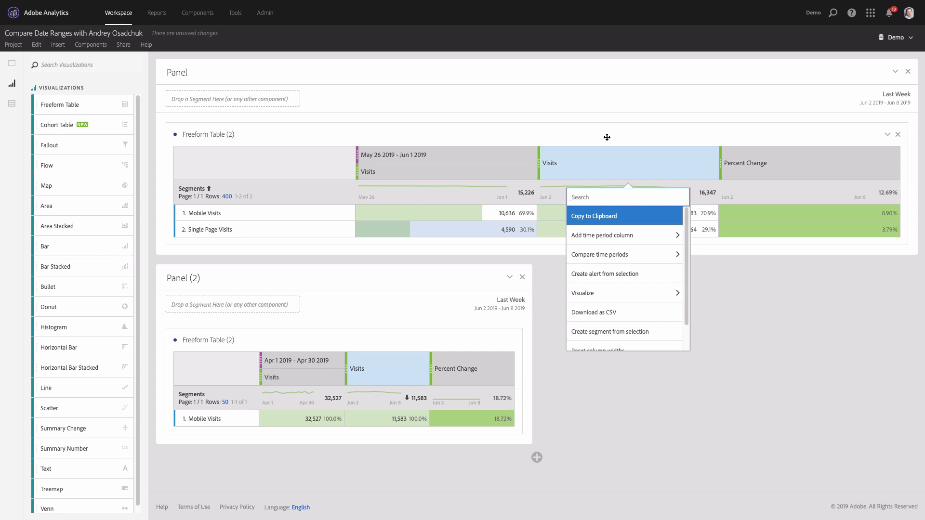
pyautogui.click(607, 138)
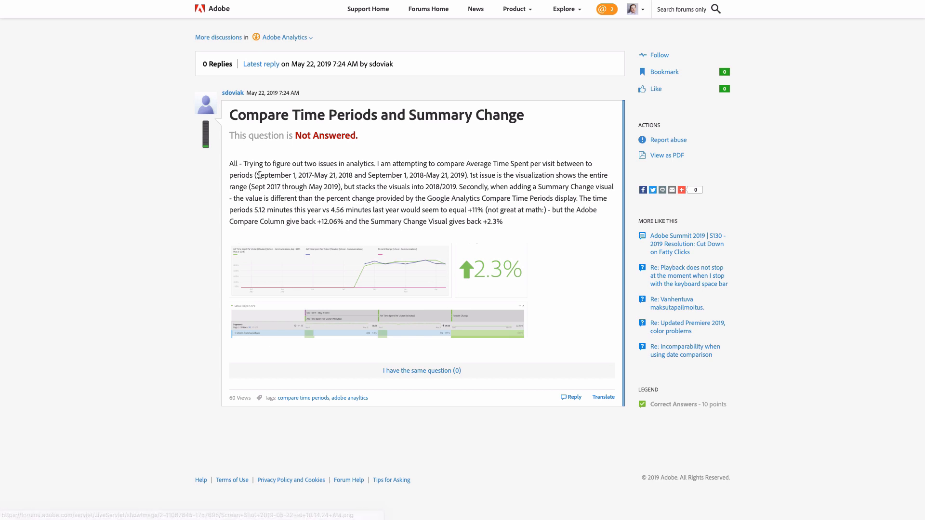
# Read the forum question's compared date ranges and its first issue about the visualization, then examine the attached screenshot.
pyautogui.moveTo(257, 176); pyautogui.dragTo(465, 175)
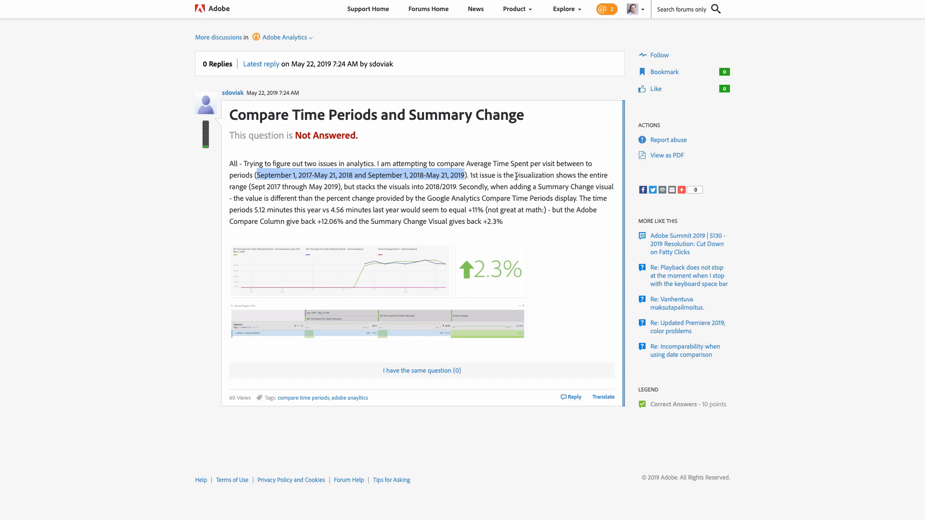
pyautogui.moveTo(516, 176); pyautogui.dragTo(563, 177)
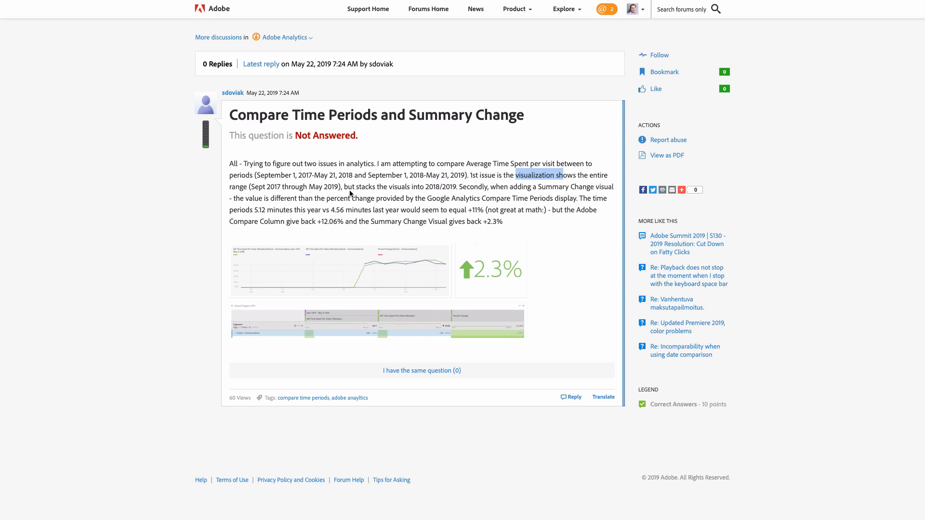
pyautogui.click(404, 278)
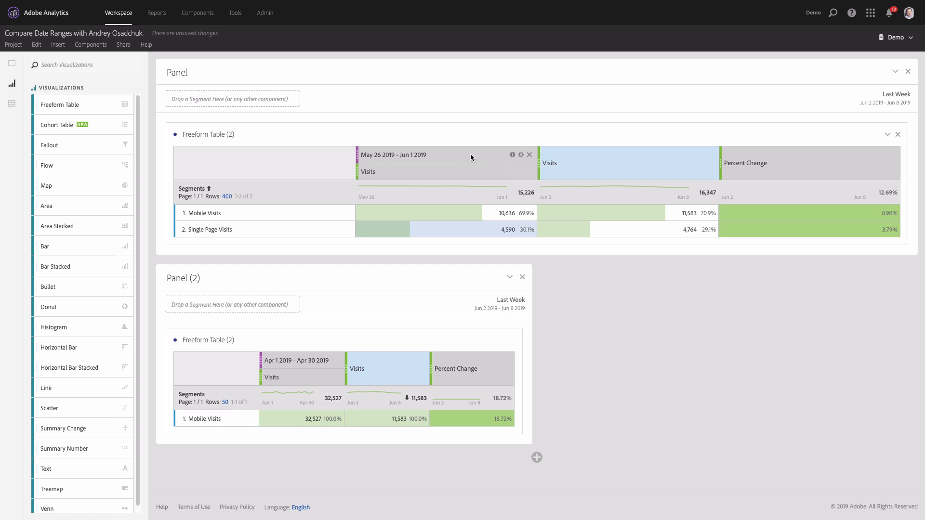
# Remove the May 26 2019 - Jun 1 2019 and Percent Change columns and the Single Page Visits row from the first panel's table.
pyautogui.click(529, 155)
pyautogui.click(529, 159)
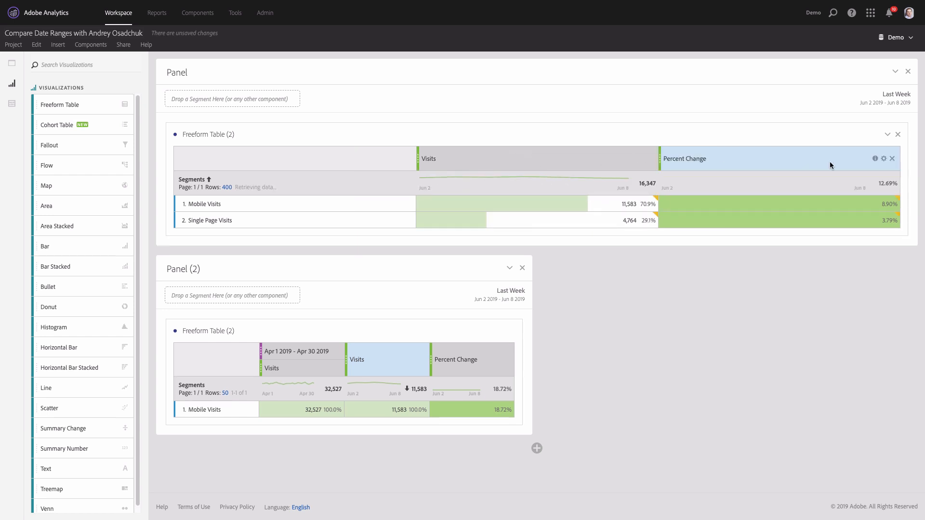
pyautogui.click(893, 159)
pyautogui.click(532, 220)
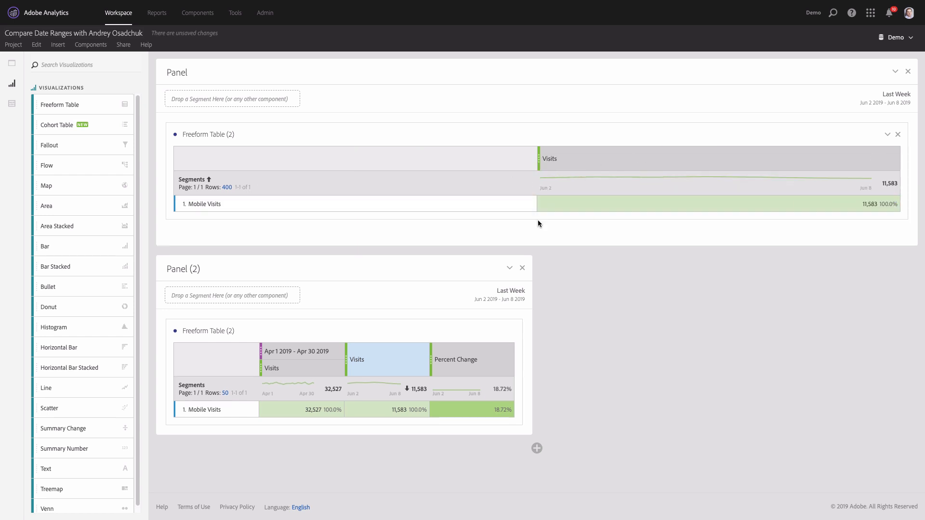
# Set the first panel's date range to the Last month preset.
pyautogui.click(896, 99)
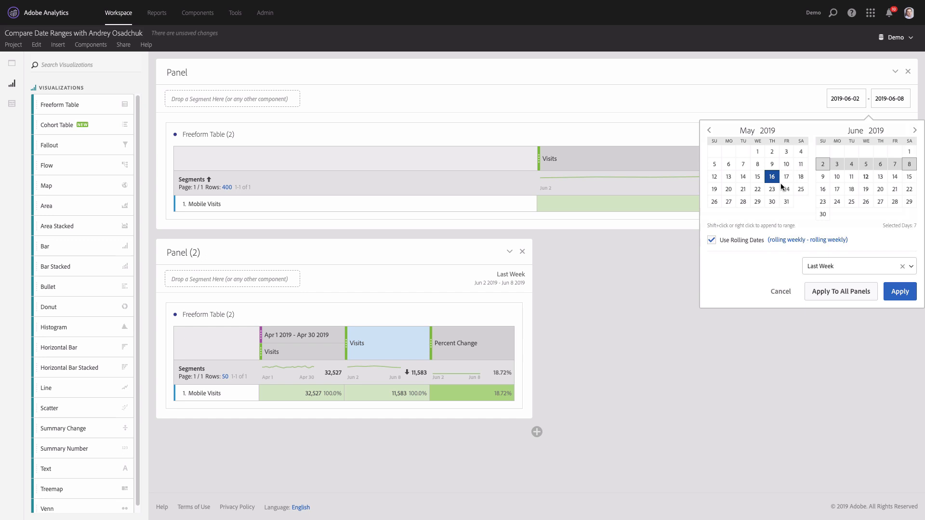
pyautogui.click(848, 262)
pyautogui.write('last month')
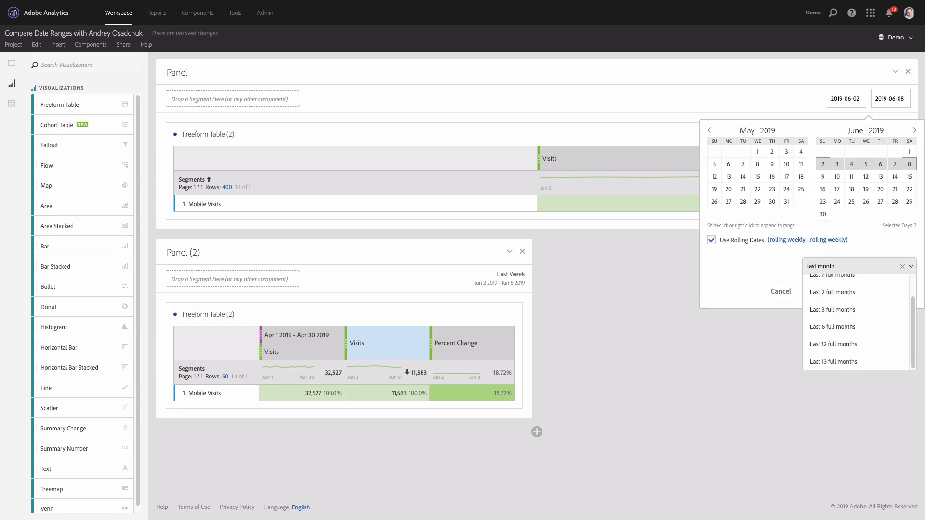
pyautogui.scroll(3, 847, 309)
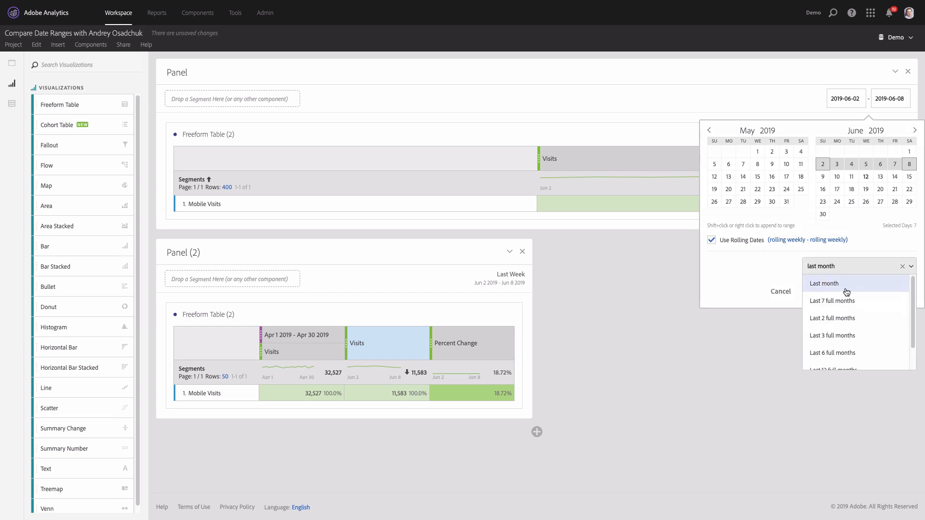
pyautogui.click(839, 285)
pyautogui.click(899, 292)
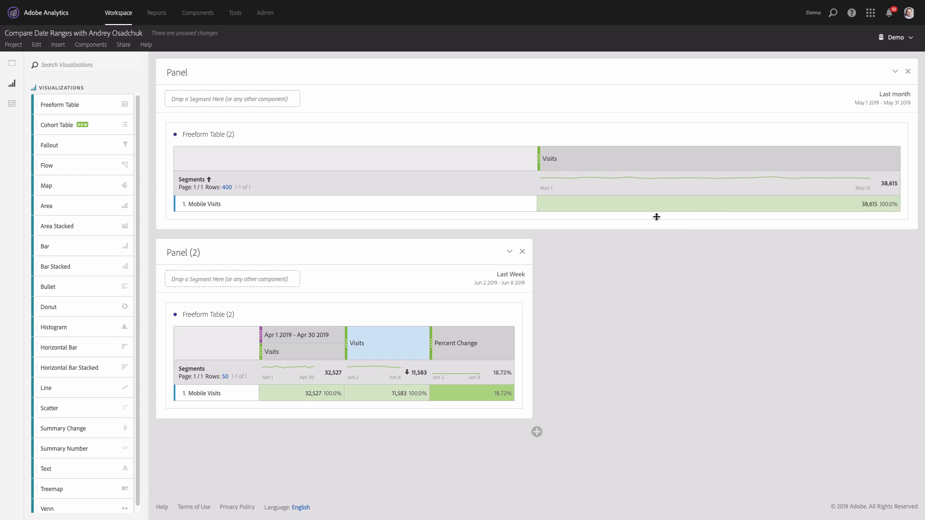
# Compare time periods on the first panel's Visits column using Prior month to this date range.
pyautogui.rightClick(629, 161)
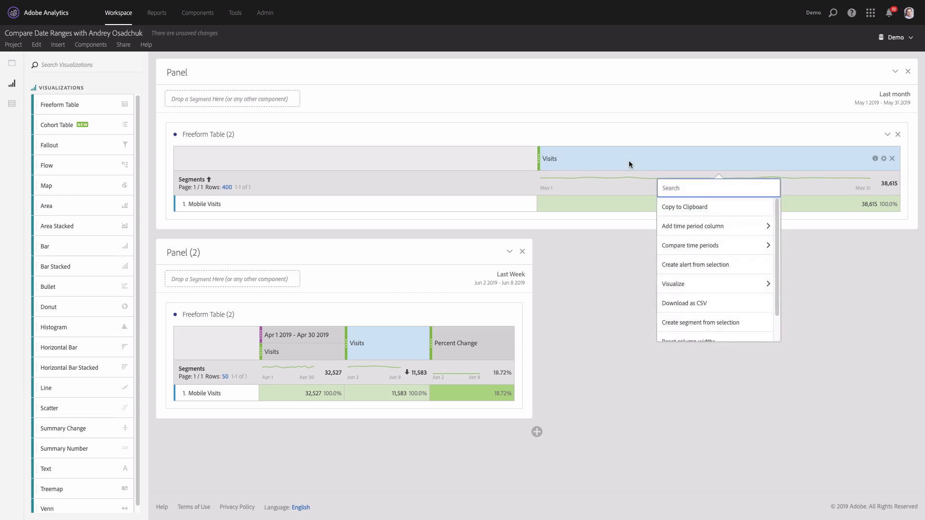
pyautogui.click(719, 251)
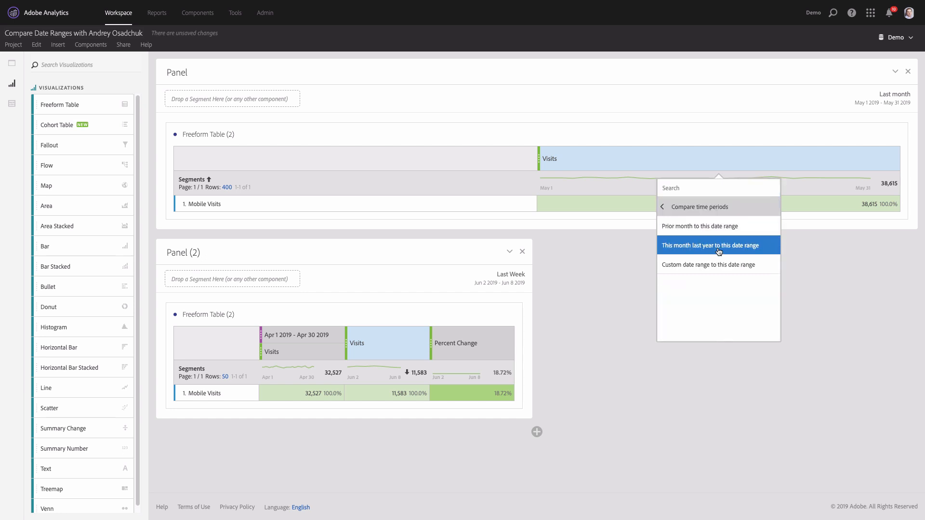
pyautogui.click(701, 231)
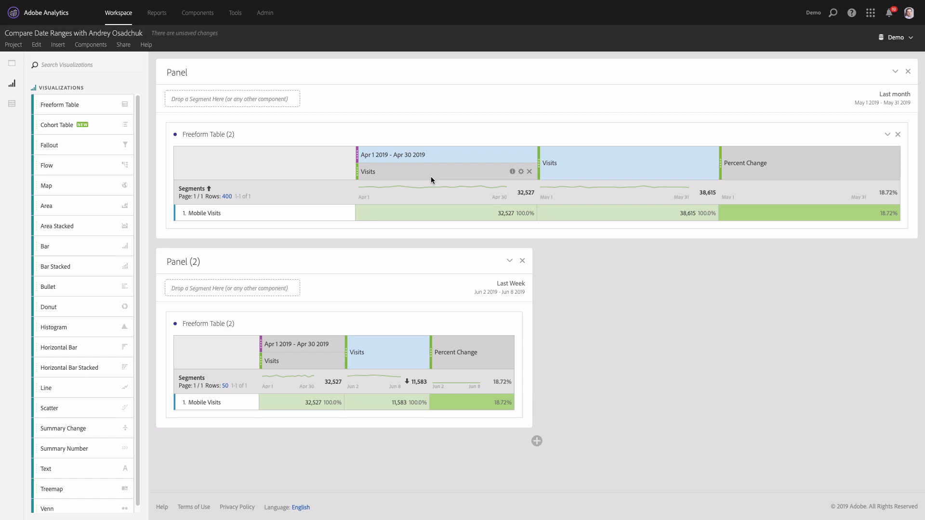
# Visualize the first panel's Mobile Visits row as a Line chart.
pyautogui.rightClick(210, 215)
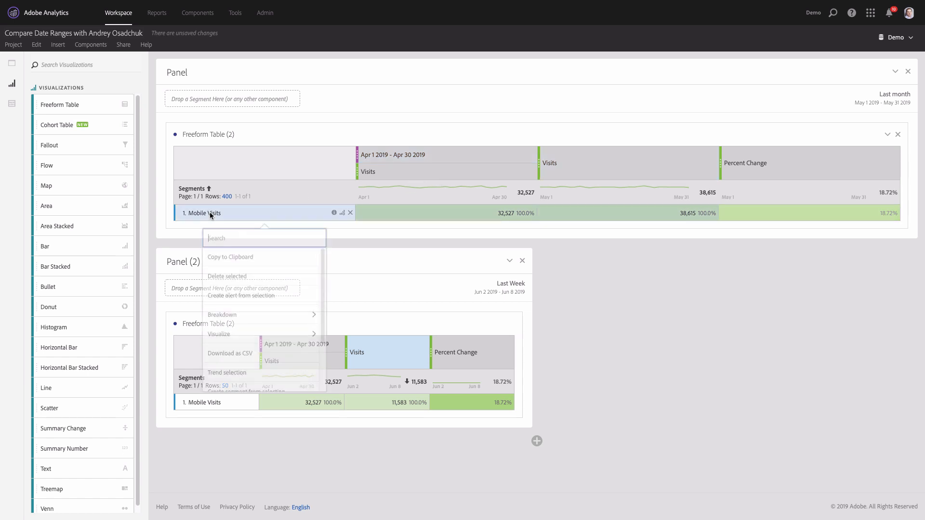
pyautogui.click(260, 337)
pyautogui.scroll(-3, 275, 316)
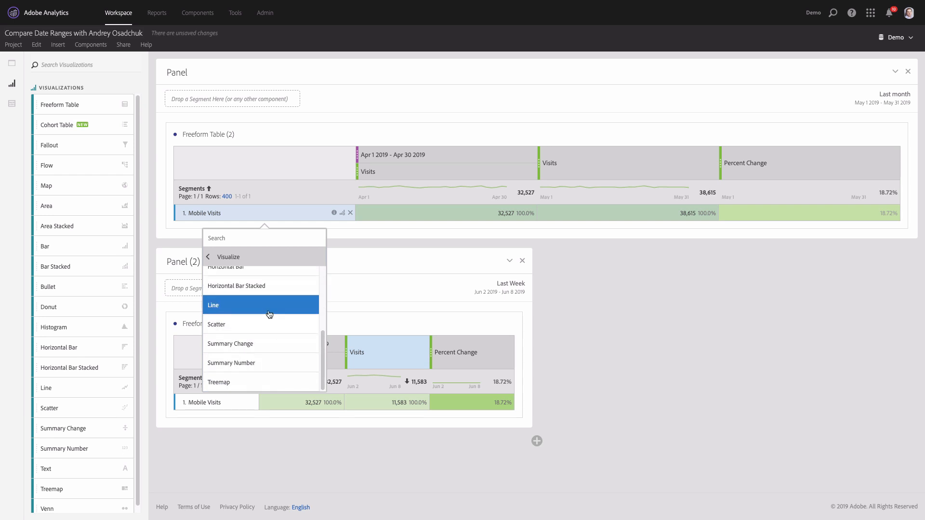
pyautogui.click(268, 310)
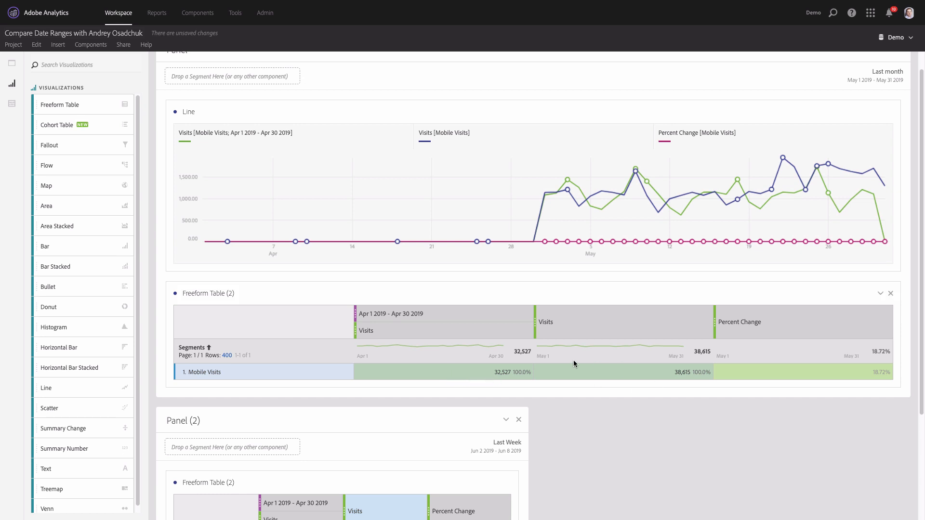
# Lock the Line chart to the Mobile Visits row's two Visits cells and narrow the chart to leave space beside it.
pyautogui.click(481, 370)
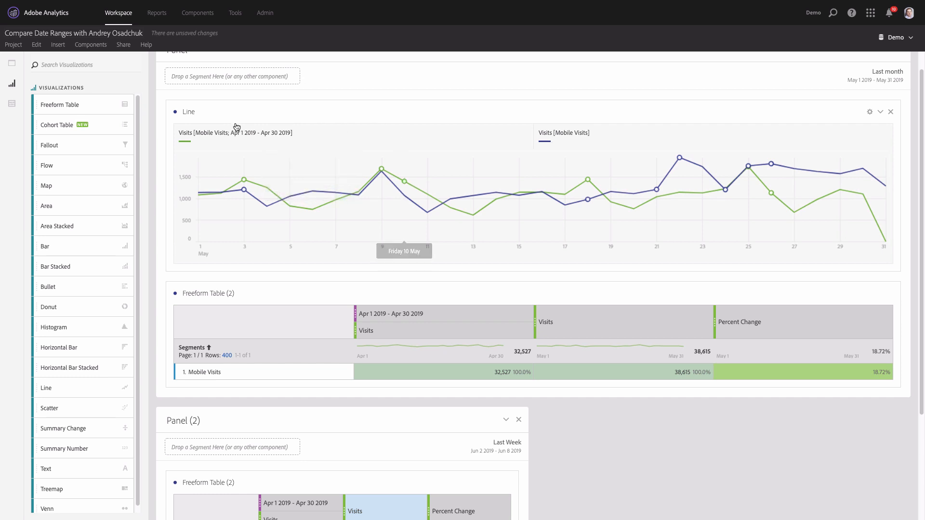
pyautogui.click(176, 114)
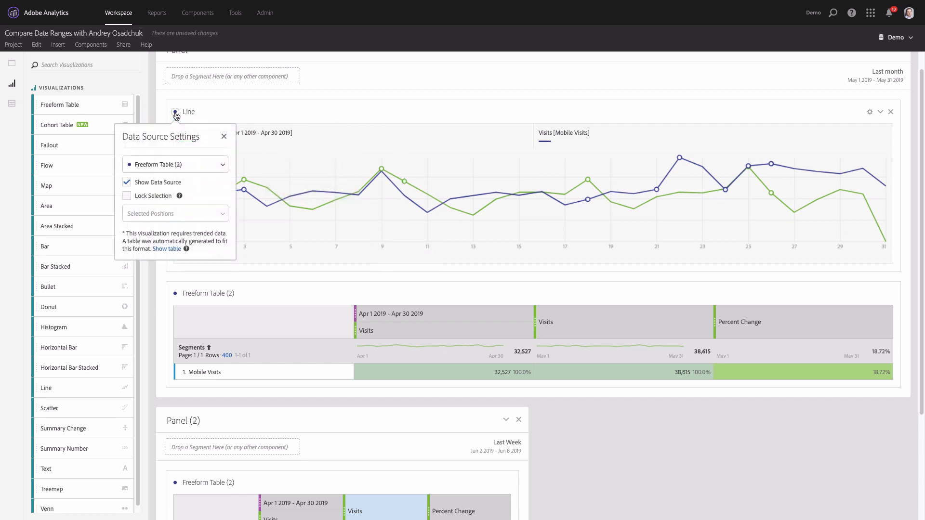
pyautogui.click(127, 196)
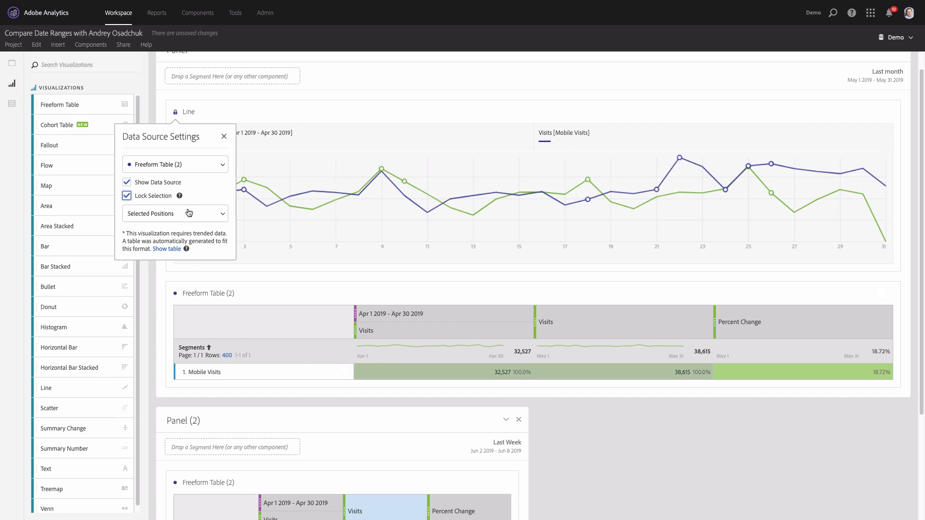
pyautogui.click(309, 270)
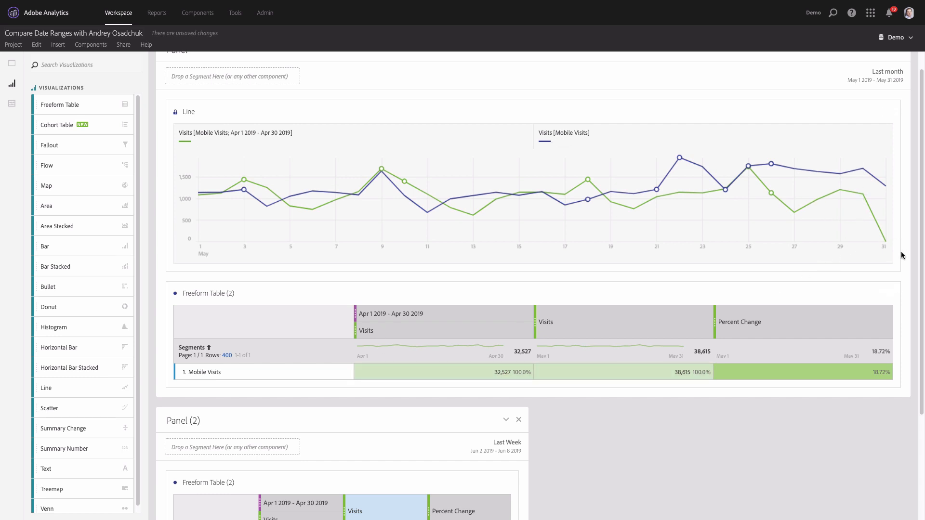
pyautogui.moveTo(870, 254); pyautogui.dragTo(646, 253)
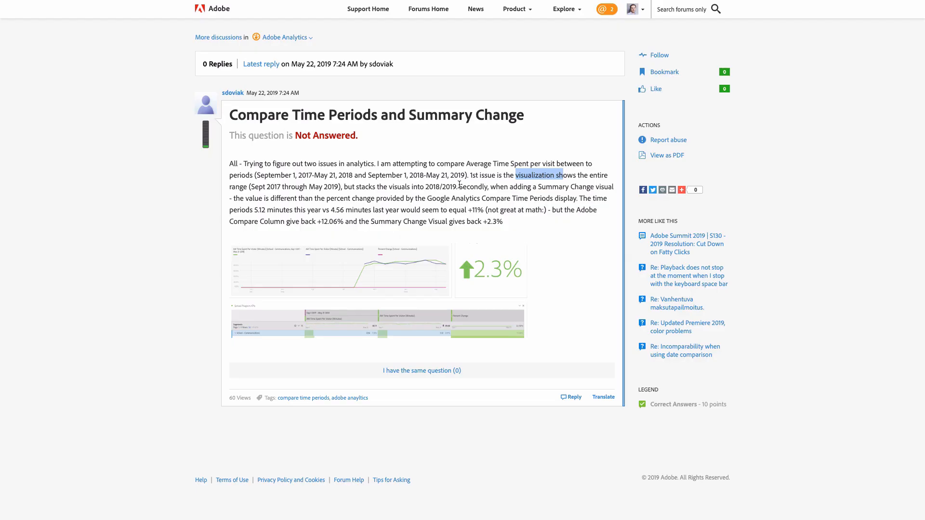
# Read the forum question's second issue about the Summary Change value and examine the enlarged screenshot of its chart and table.
pyautogui.moveTo(459, 186); pyautogui.dragTo(486, 188)
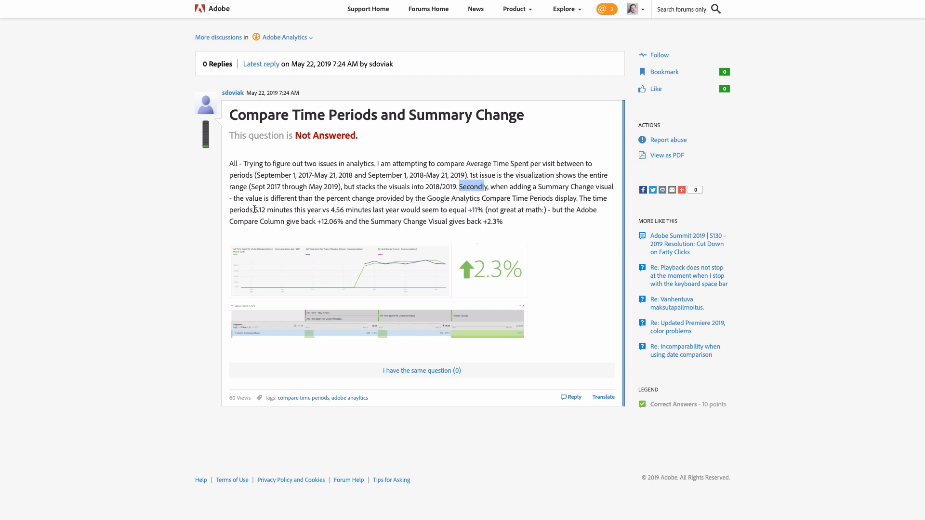
pyautogui.moveTo(254, 210); pyautogui.dragTo(264, 210)
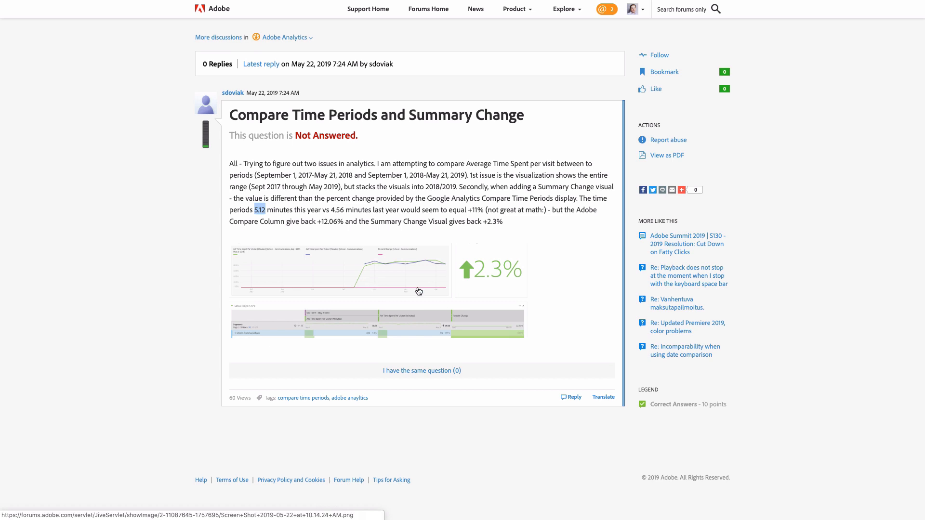
pyautogui.click(451, 324)
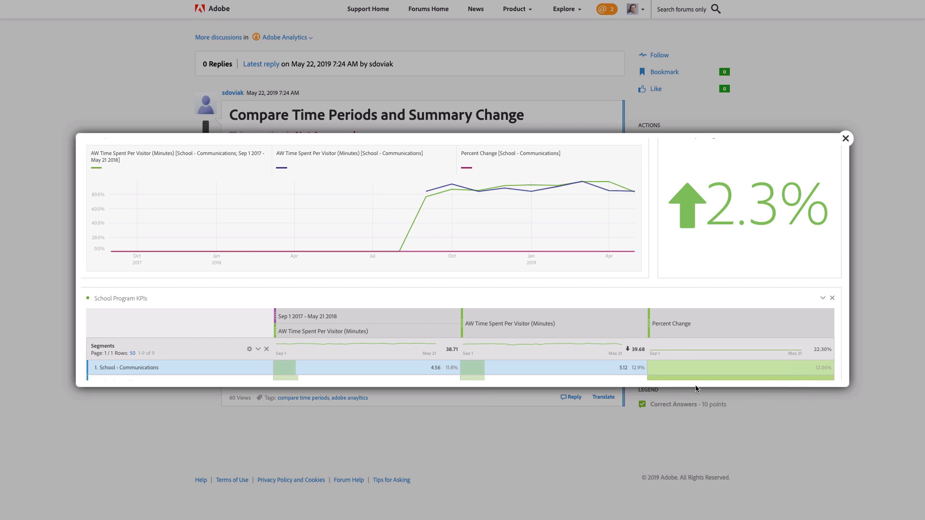
pyautogui.click(845, 140)
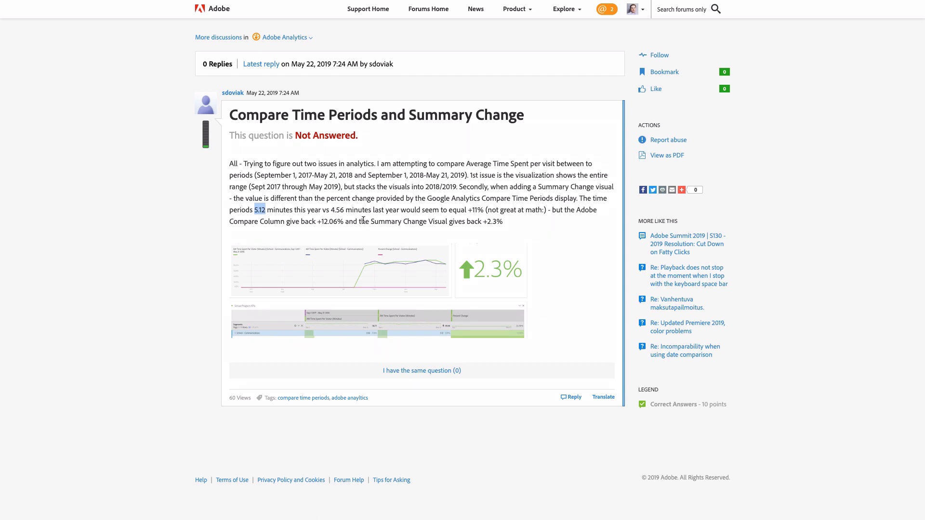
pyautogui.moveTo(409, 223); pyautogui.dragTo(455, 224)
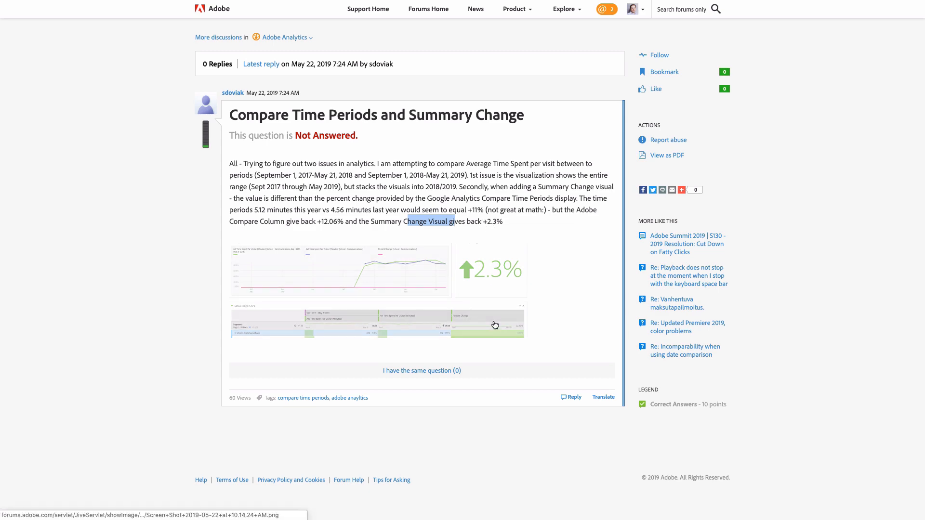
pyautogui.click(493, 321)
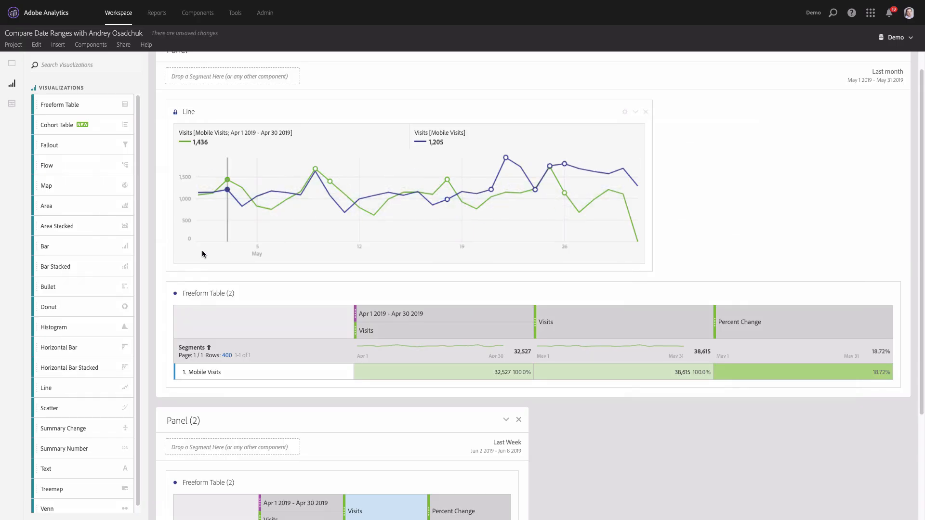
# Add a Summary Change visualization beside the Line chart, comparing Mobile Visits' Apr 1 2019 - Apr 30 2019 cell with its last-month Visits cell.
pyautogui.moveTo(73, 452); pyautogui.dragTo(106, 385)
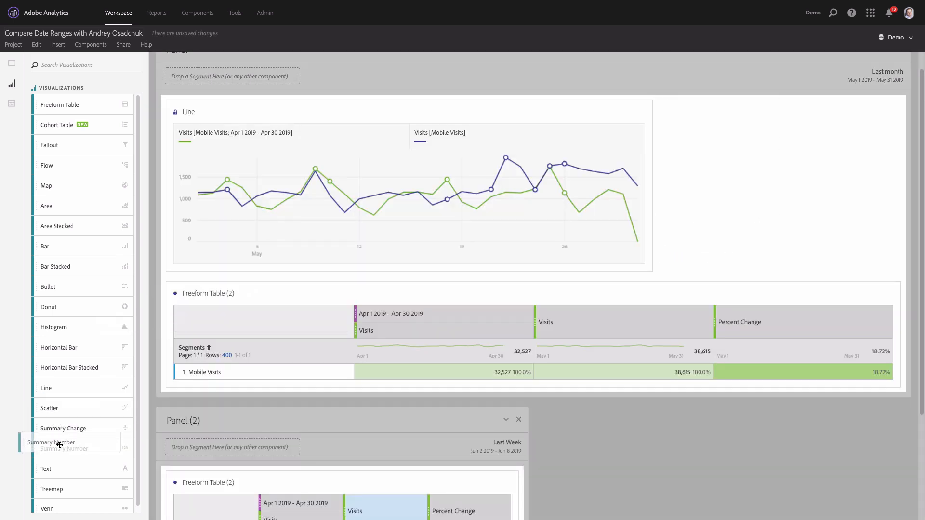
pyautogui.moveTo(67, 428); pyautogui.dragTo(744, 268)
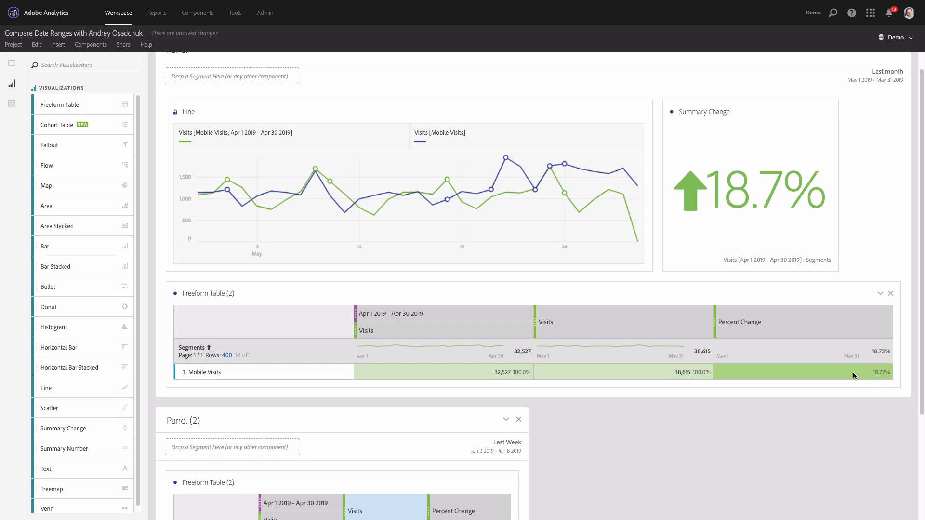
pyautogui.click(468, 371)
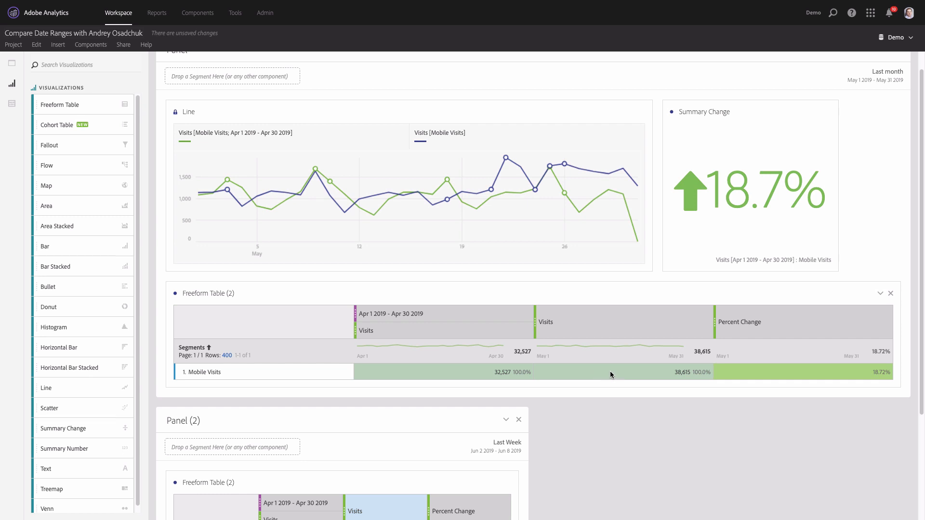
pyautogui.click(500, 372)
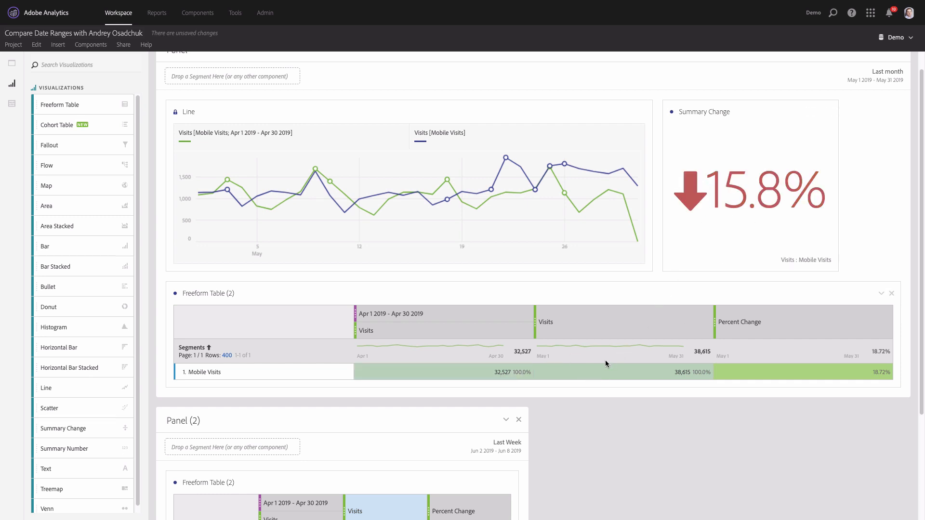
pyautogui.click(457, 372)
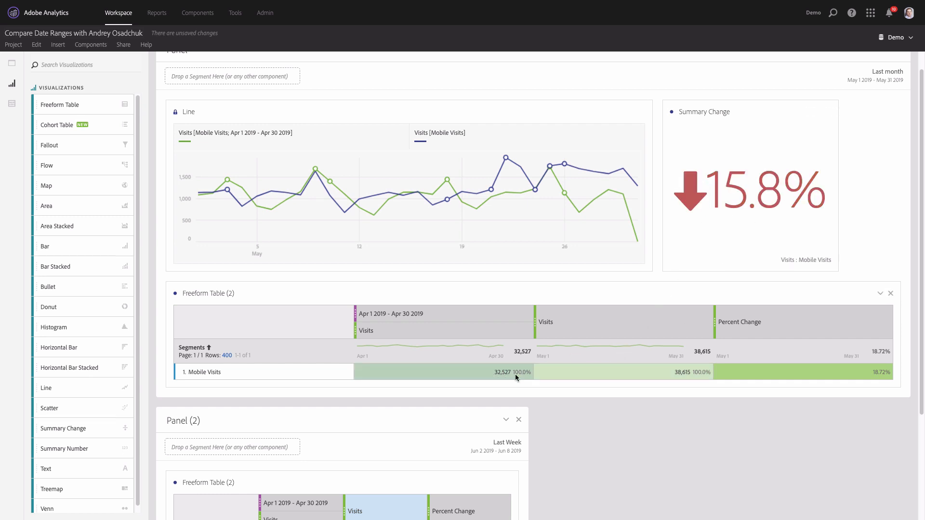
# Lock the Summary Change visualization's data selection and hide its legend.
pyautogui.click(673, 115)
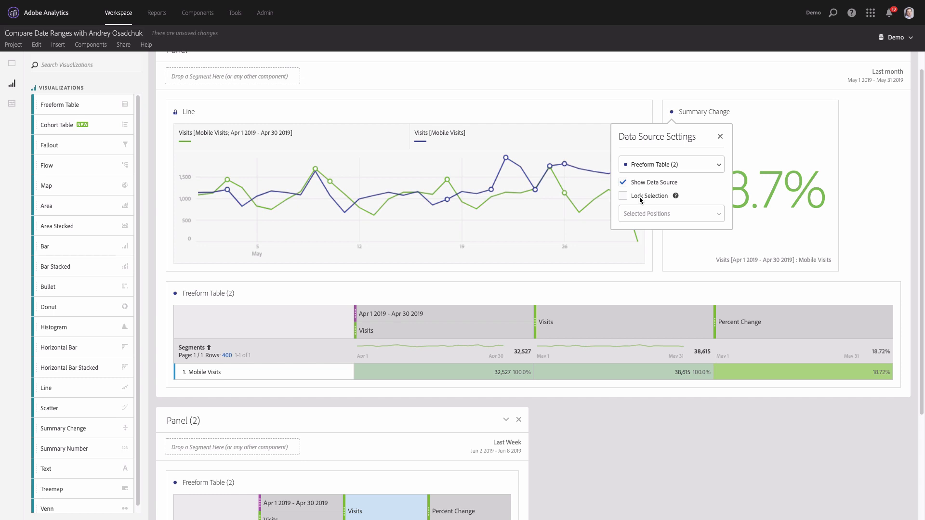
pyautogui.click(640, 196)
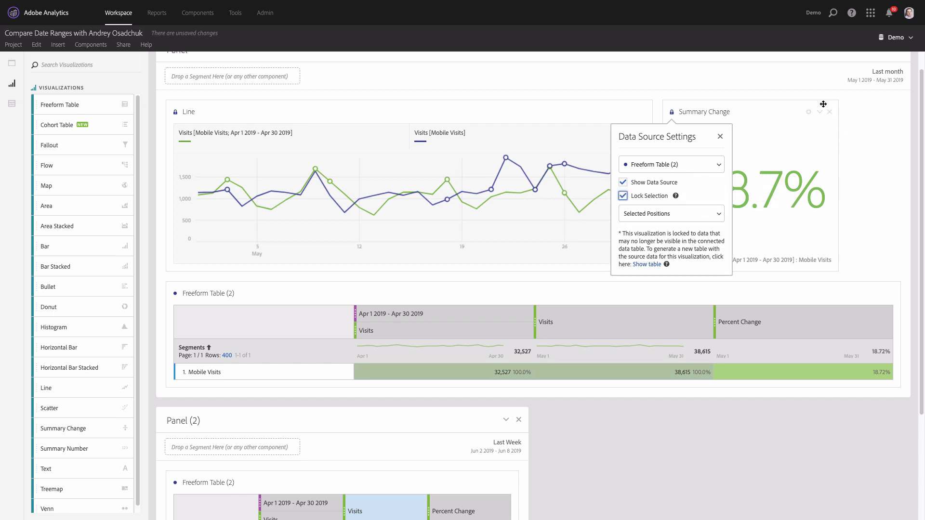
pyautogui.click(809, 113)
pyautogui.click(739, 226)
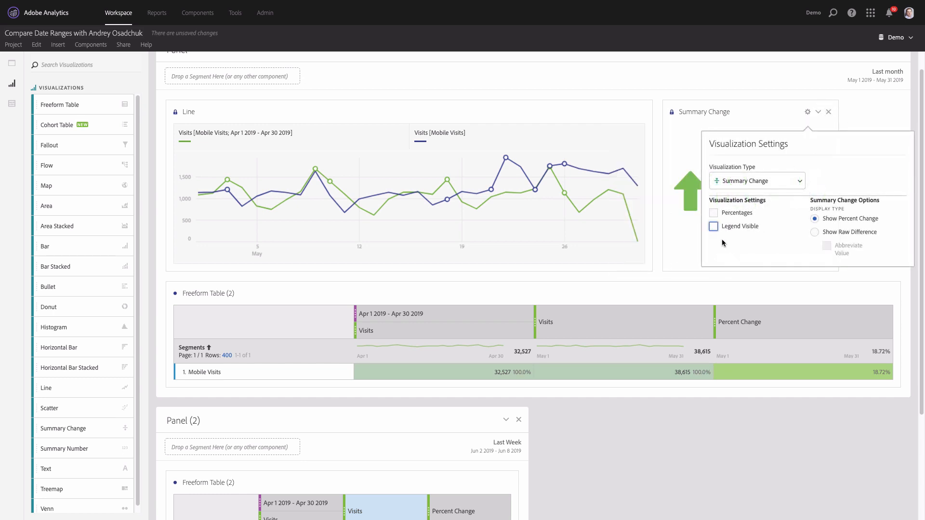
pyautogui.click(676, 273)
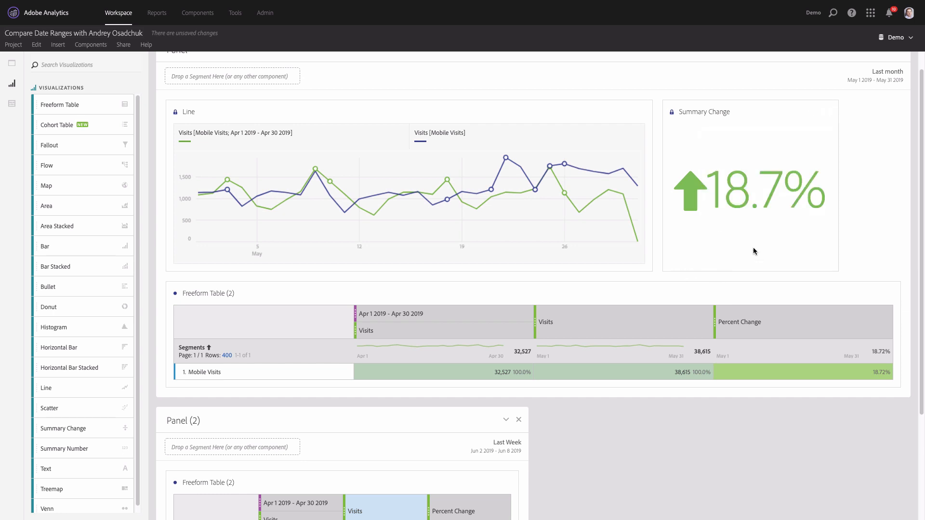
# Rename the Summary Change visualization as "May vs Apr in Visits".
pyautogui.click(707, 113)
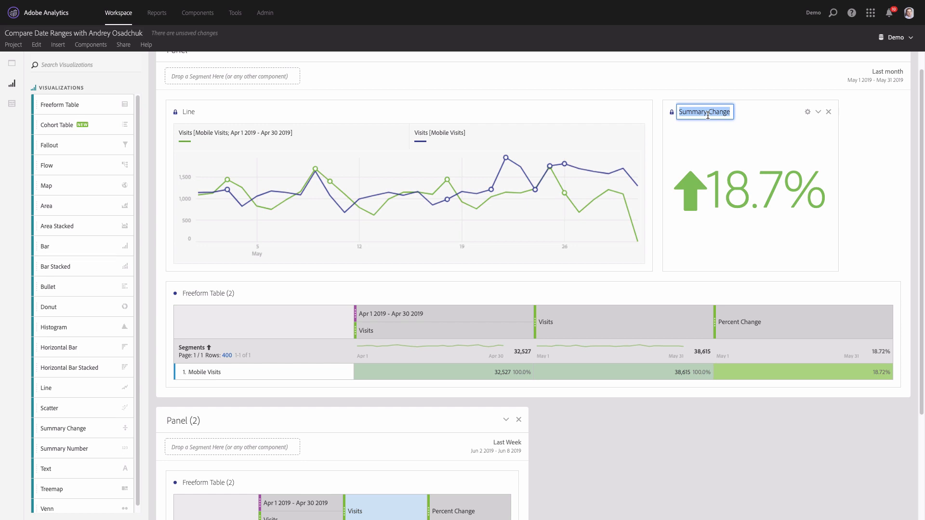
pyautogui.write('May vs Apr in Visits')
pyautogui.press('Return')
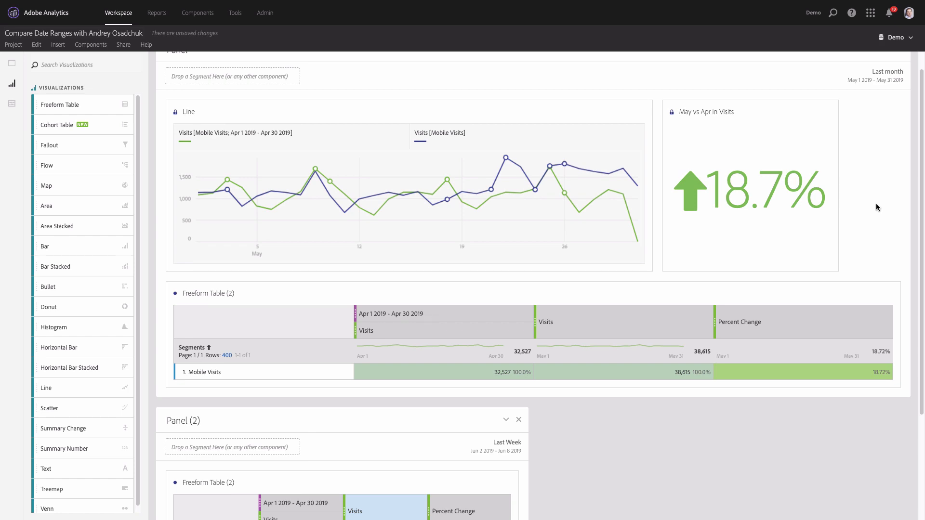
# Switch to the Adobe Analytics Workspace Training (2018) videos on YouTube and examine the Part 3 Traffic Dashboard and the Part 4 Business Health Dashboard.
pyautogui.hotkey('ctrl', 'Tab')
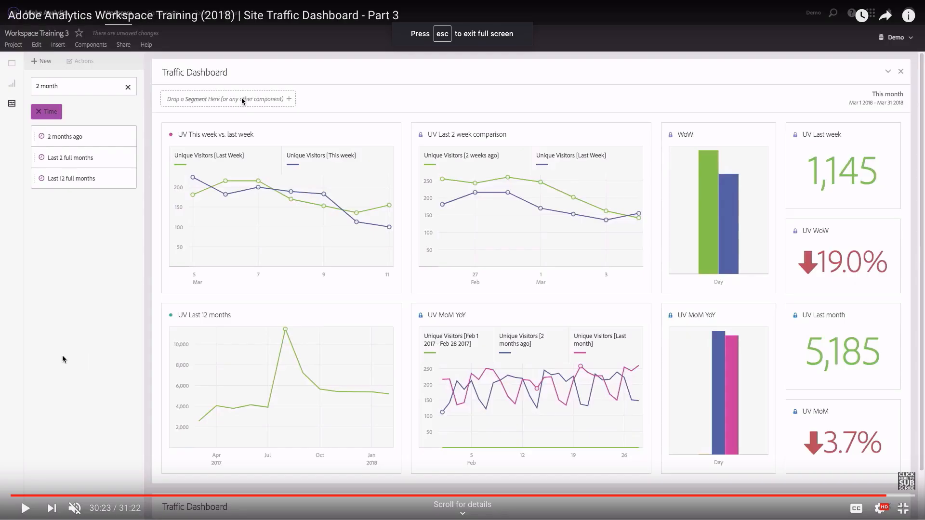
pyautogui.click(63, 357)
pyautogui.click(63, 355)
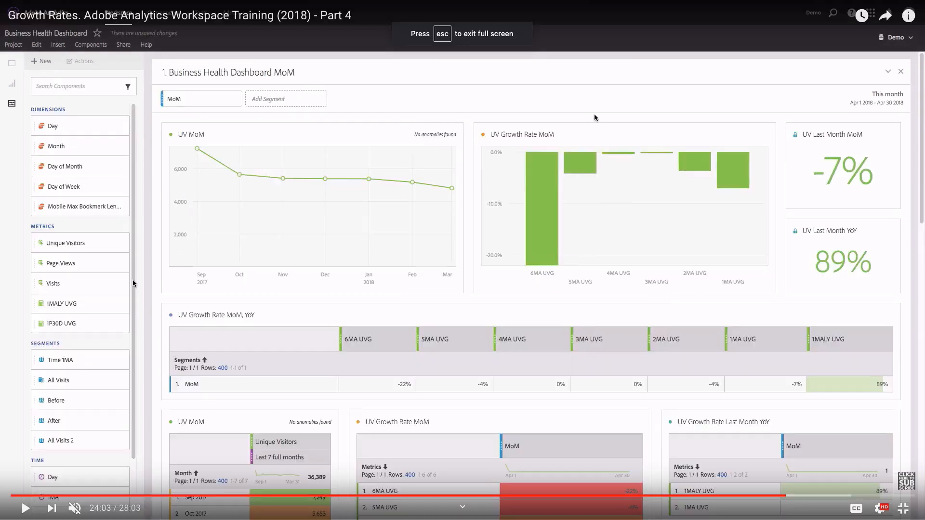
pyautogui.click(594, 114)
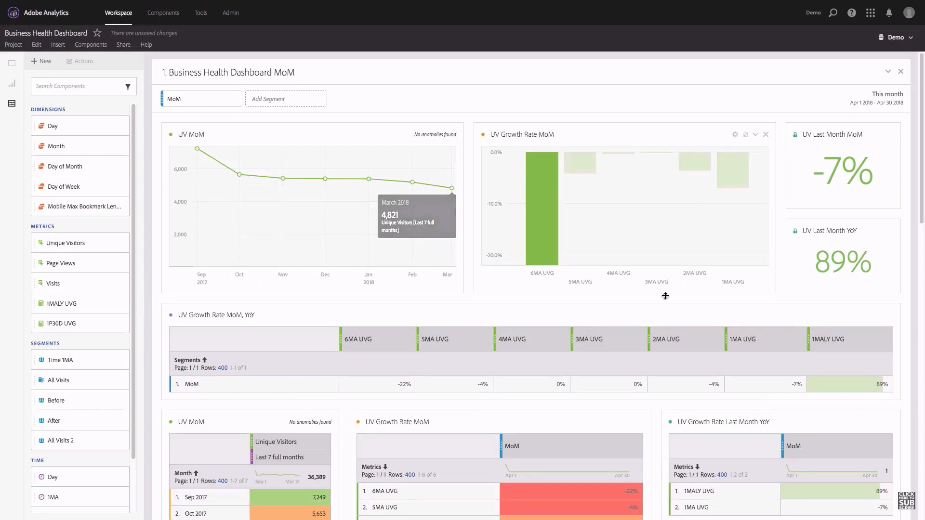
pyautogui.scroll(-2, 583, 357)
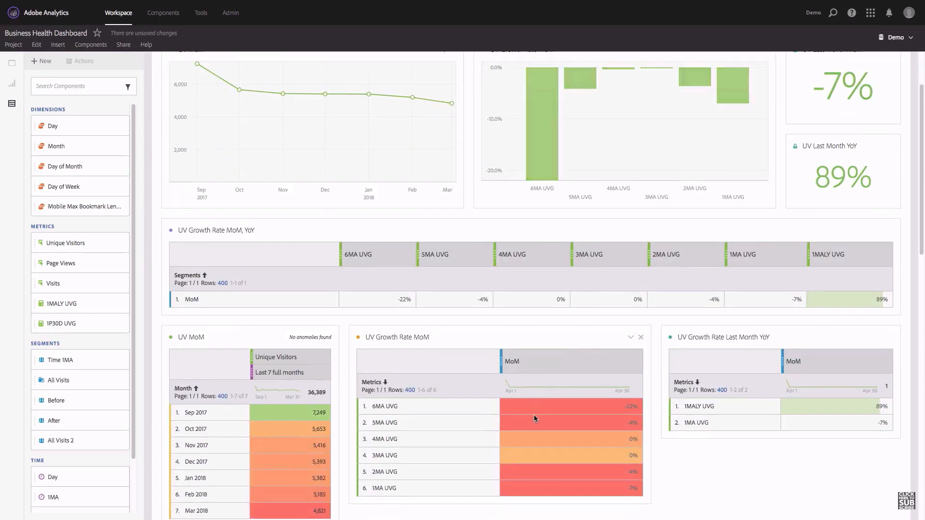